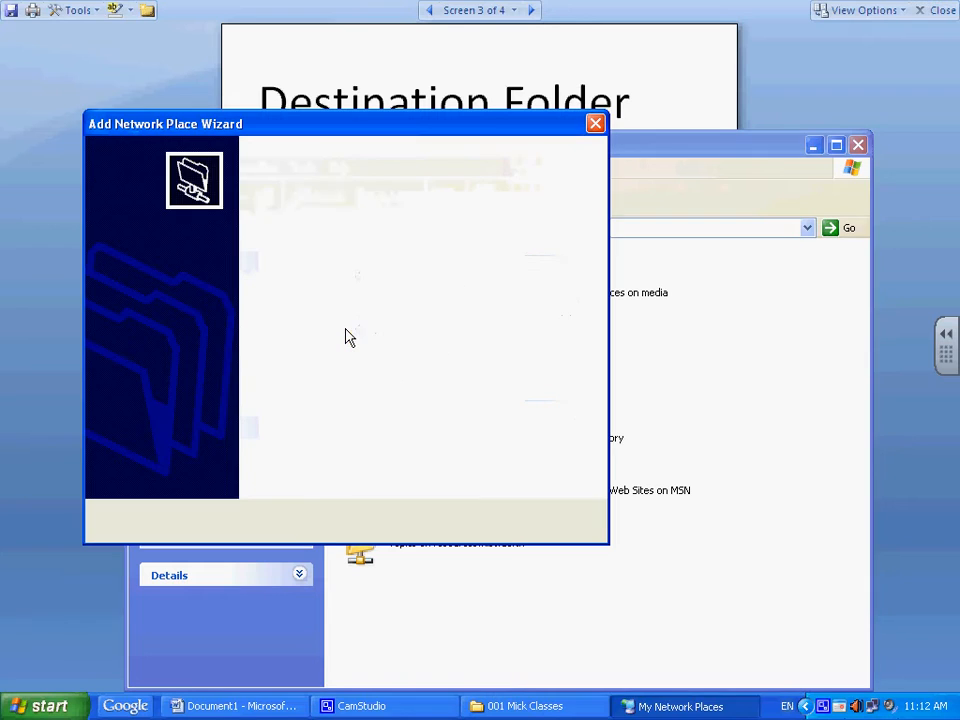
Step: Launch the Add Network Place Wizard from the Network Tasks pane of My Network Places
left_click(481, 523)
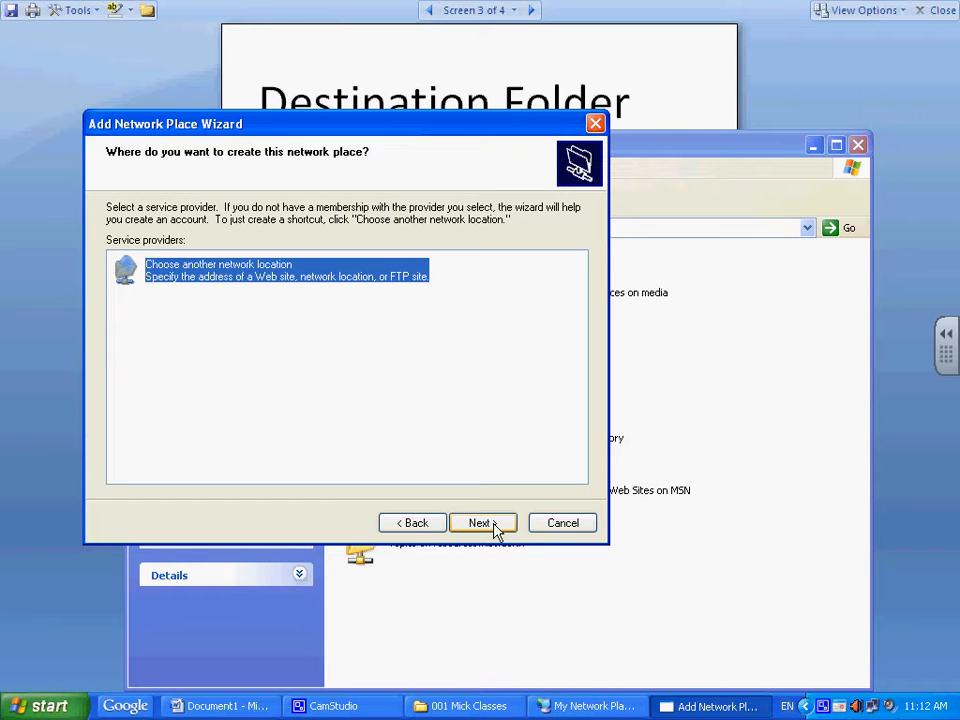
Step: Advance the wizard to the network address step, then launch Internet Explorer from the Start menu
left_click(493, 527)
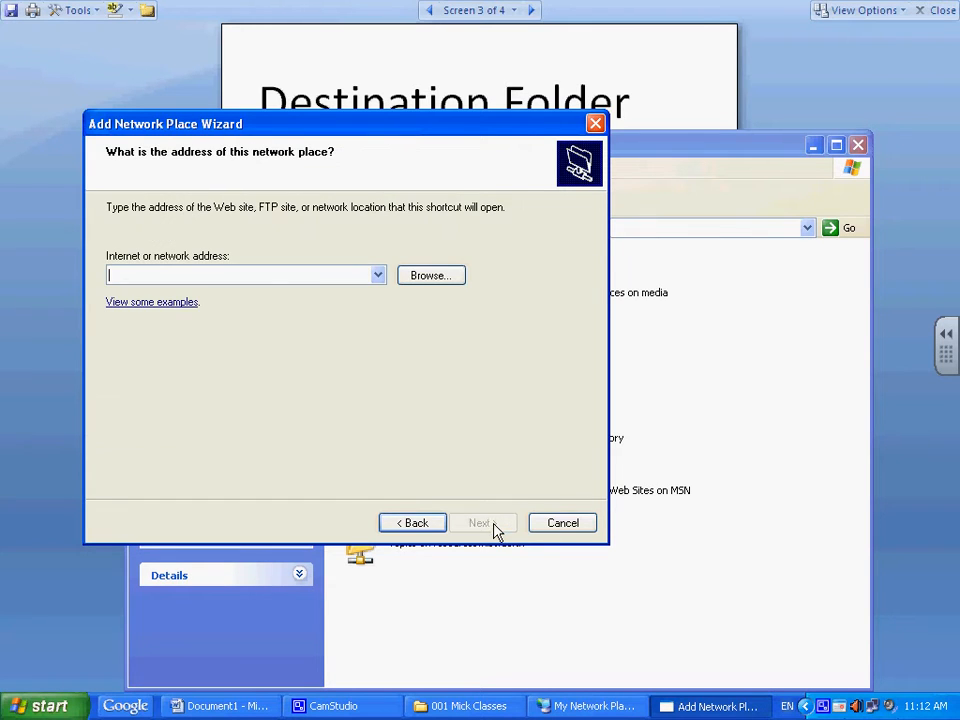
left_click(50, 708)
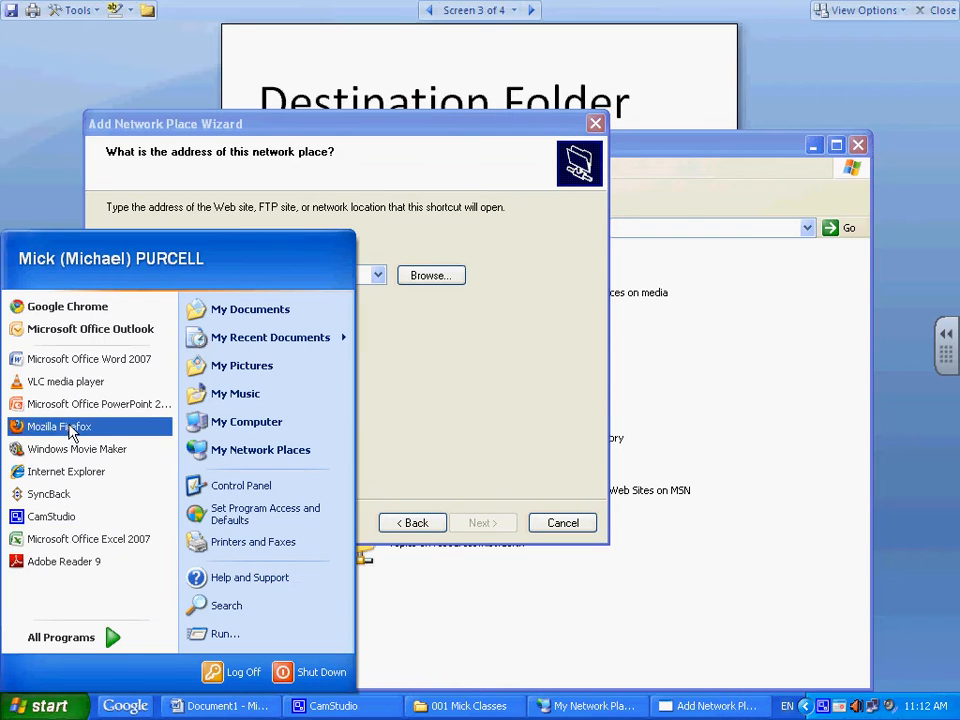
left_click(66, 471)
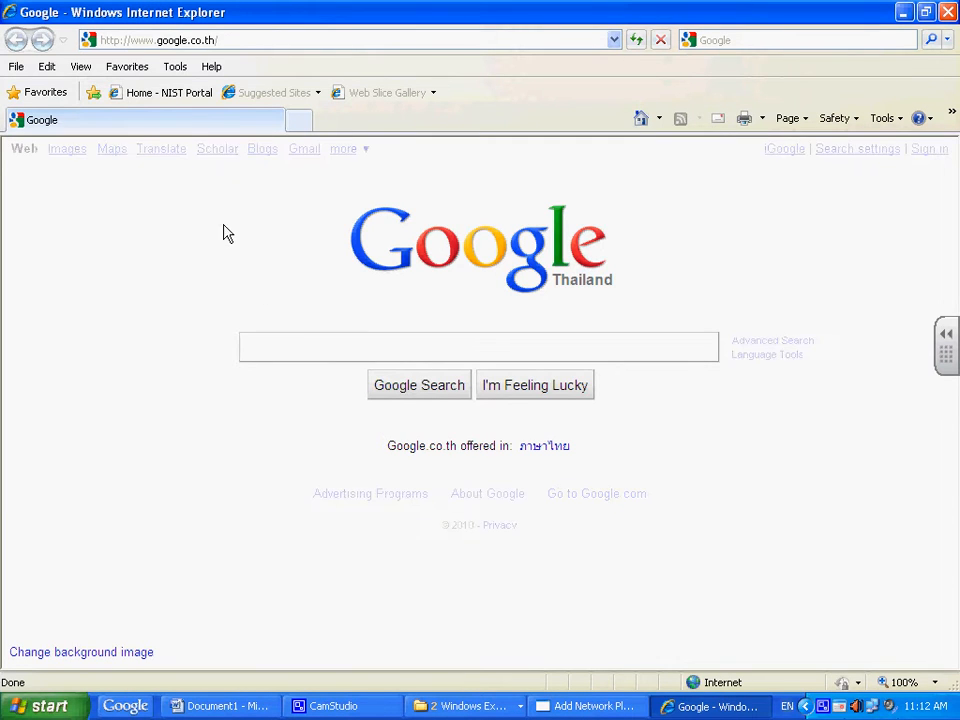
Step: Open the 'Home - NIST Portal' favorite and sign in with the account password
left_click(192, 100)
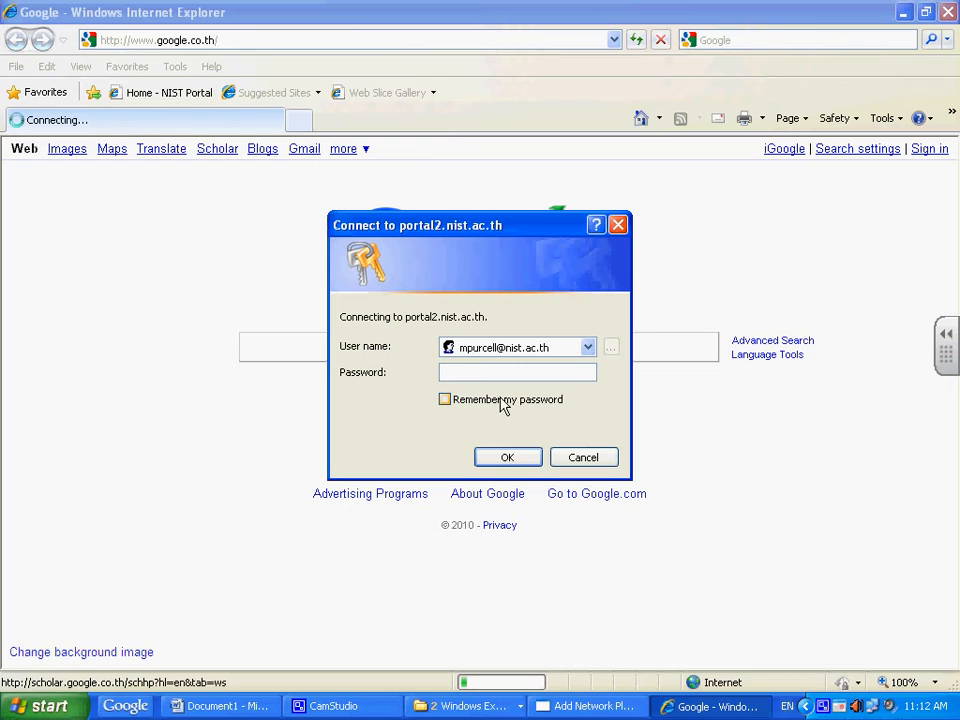
type("••••")
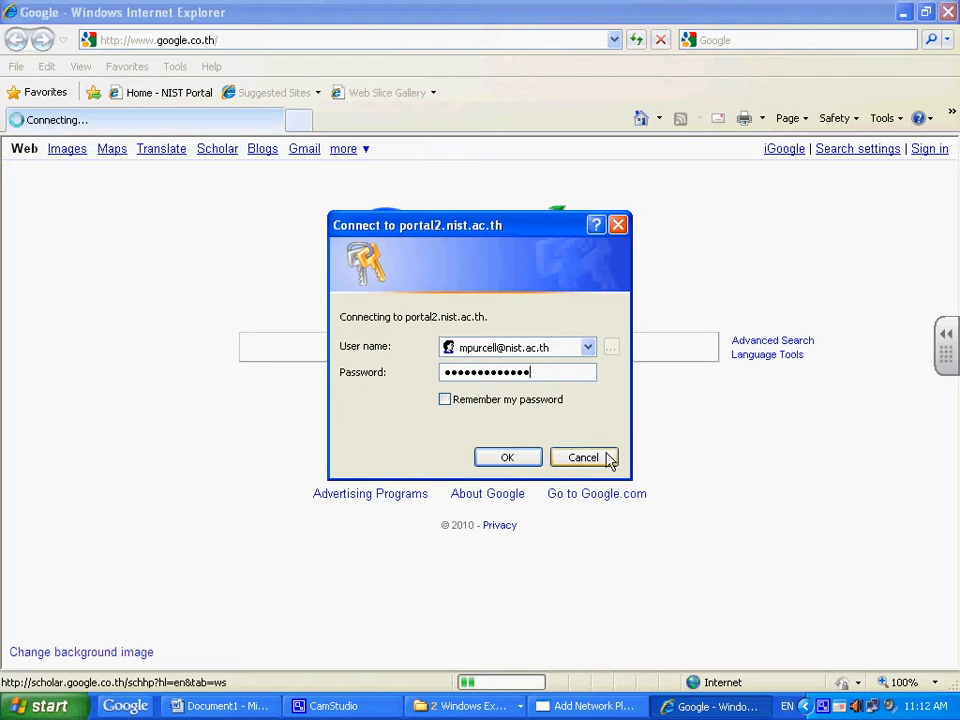
left_click(507, 457)
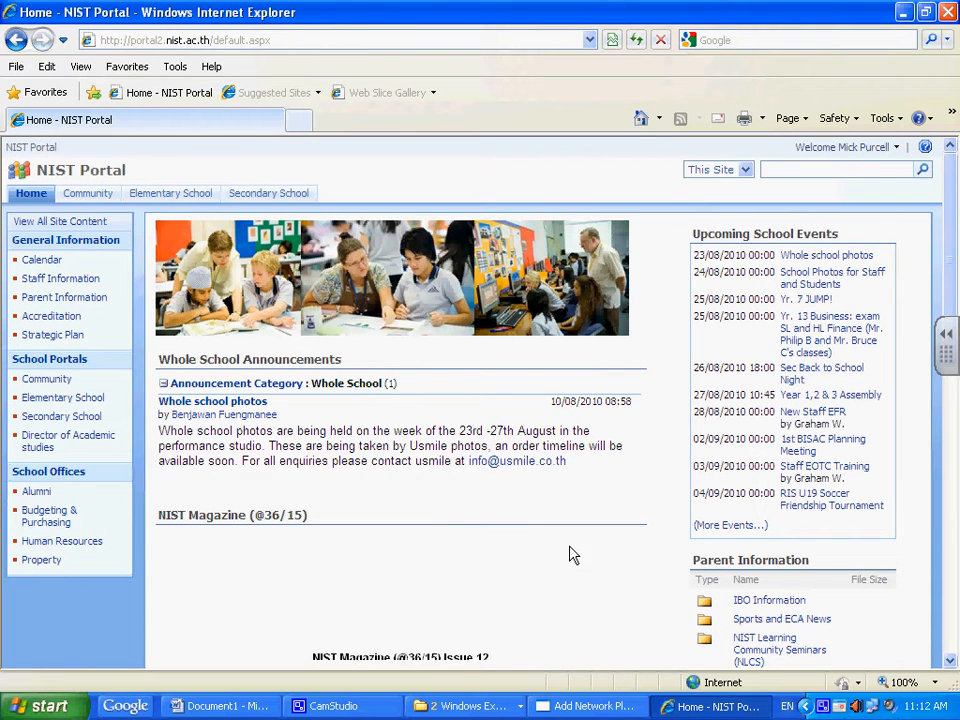
Step: Go from the Secondary School portal to the NIST Digital Resource Portal and confirm the login
left_click(62, 418)
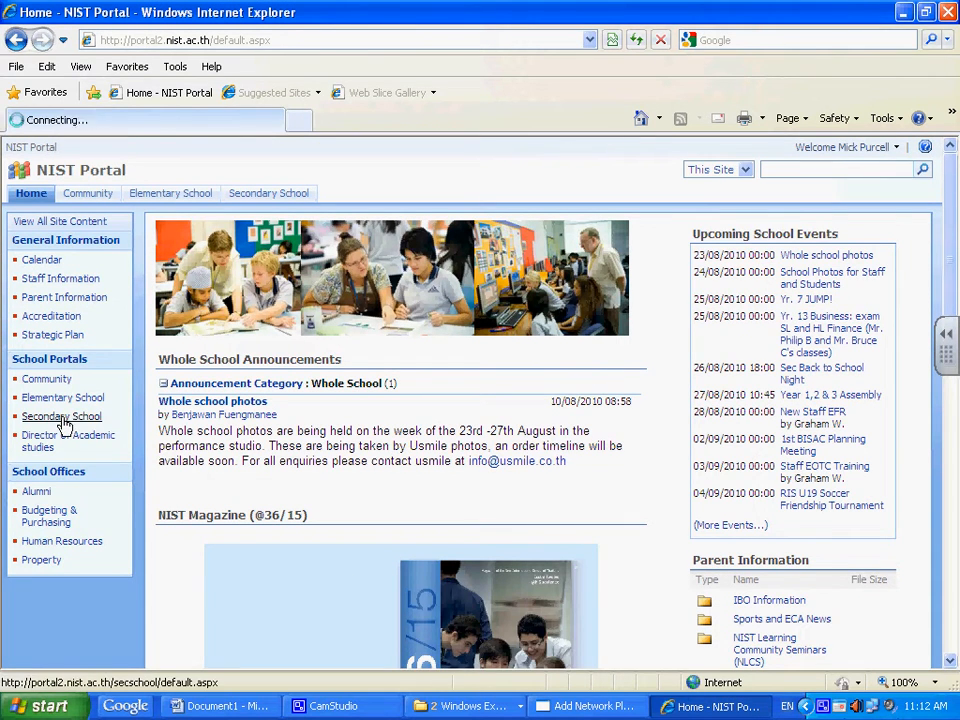
scroll(615, 588, "down", 2)
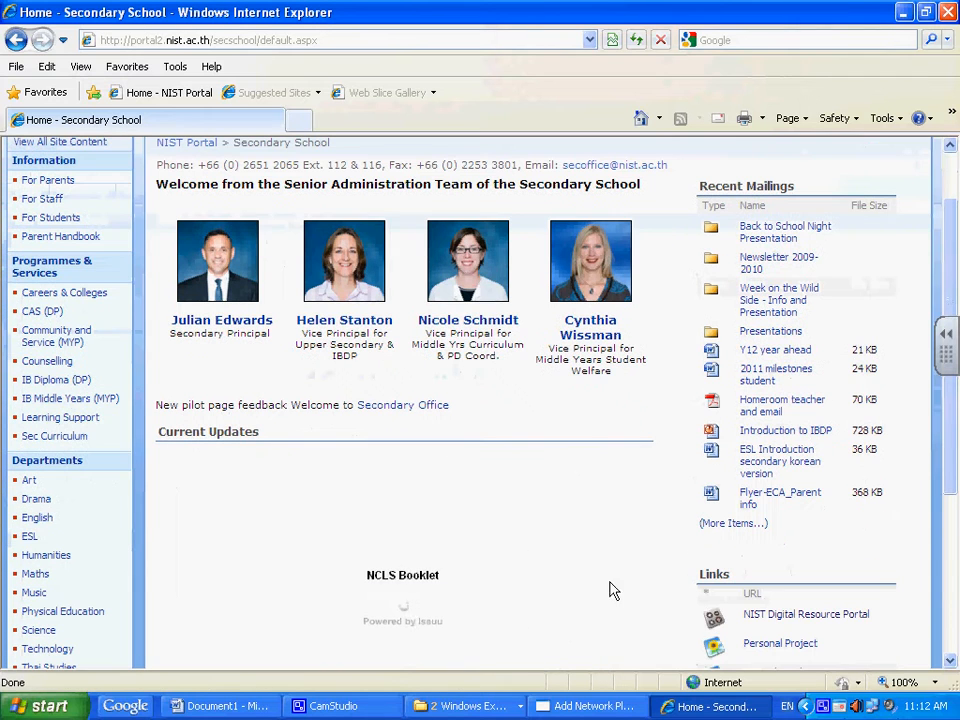
left_click(805, 616)
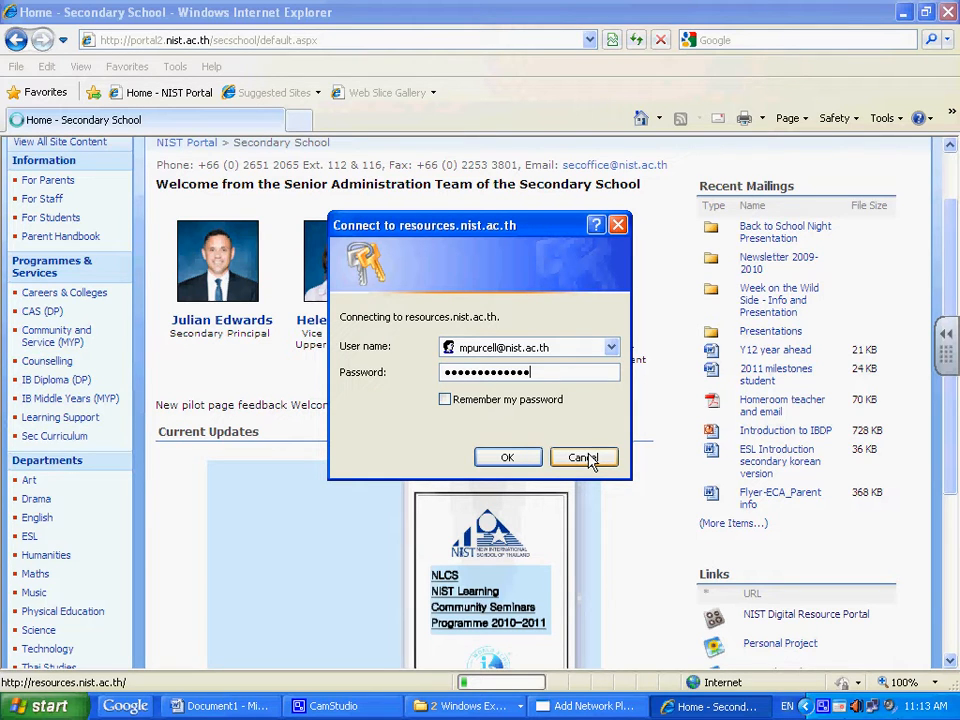
left_click(506, 457)
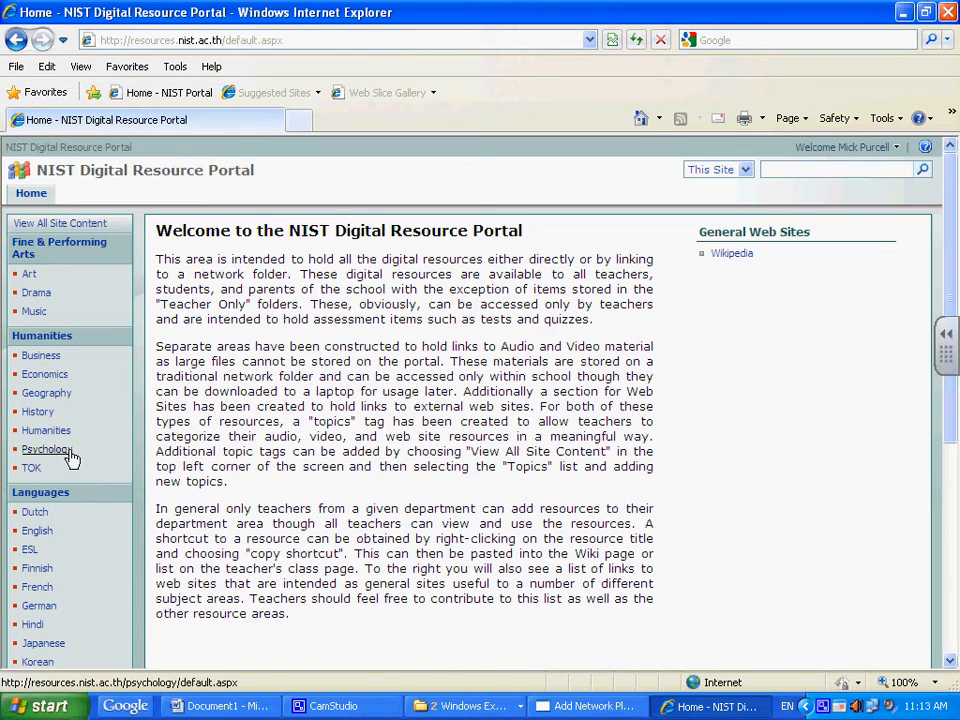
Step: Open the Mathematics resource site and its Other Documents library
scroll(72, 462, "down", 3)
scroll(72, 462, "down", 2)
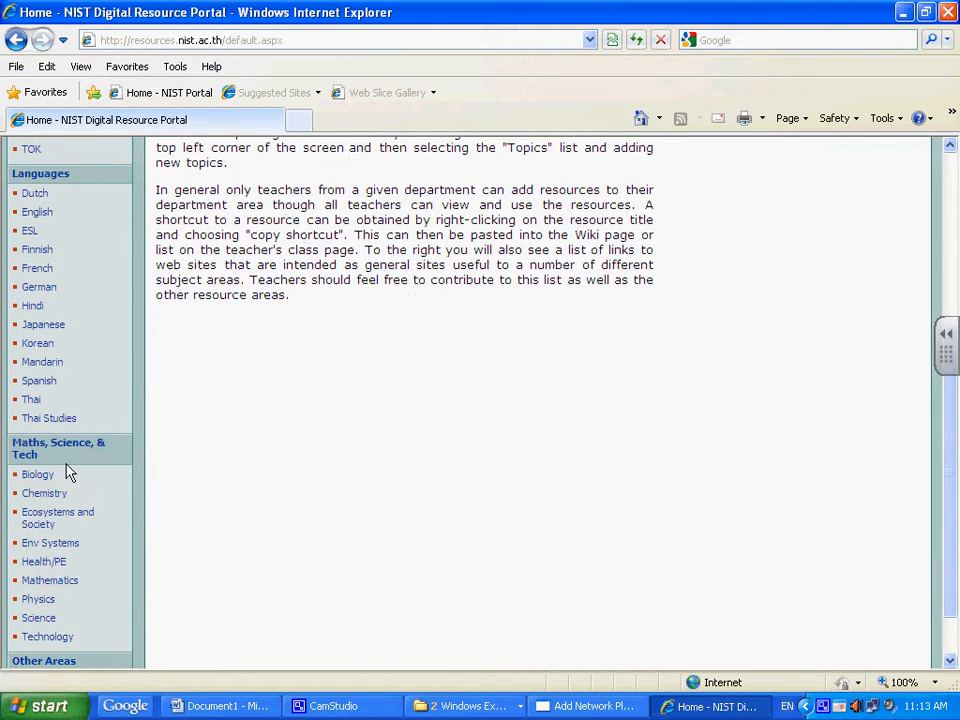
scroll(68, 473, "down", 1)
left_click(52, 519)
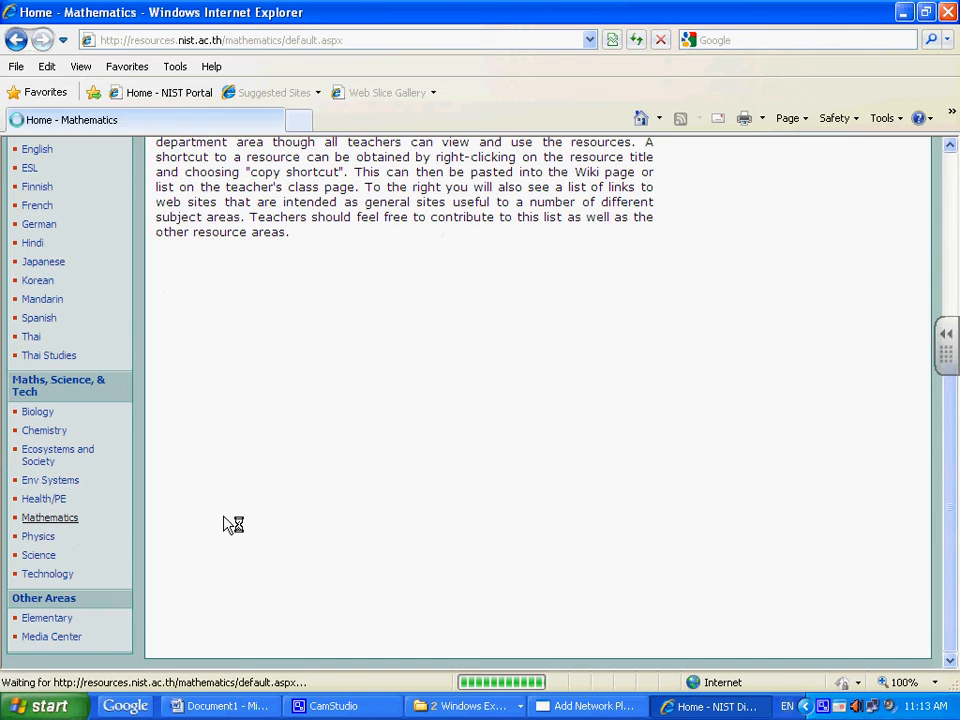
scroll(135, 520, "down", 4)
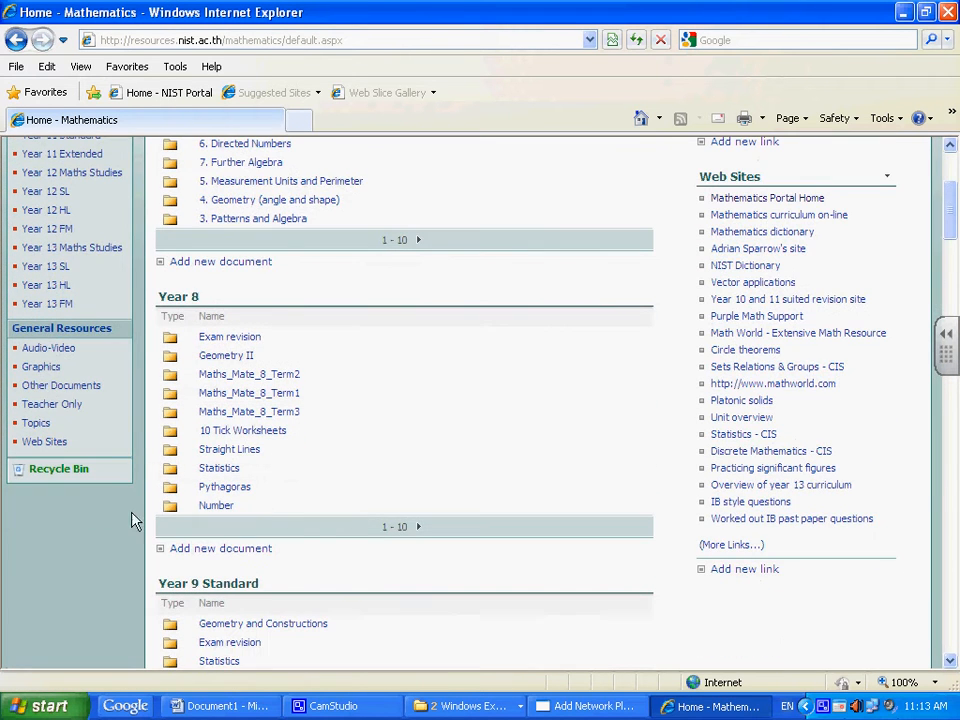
left_click(62, 385)
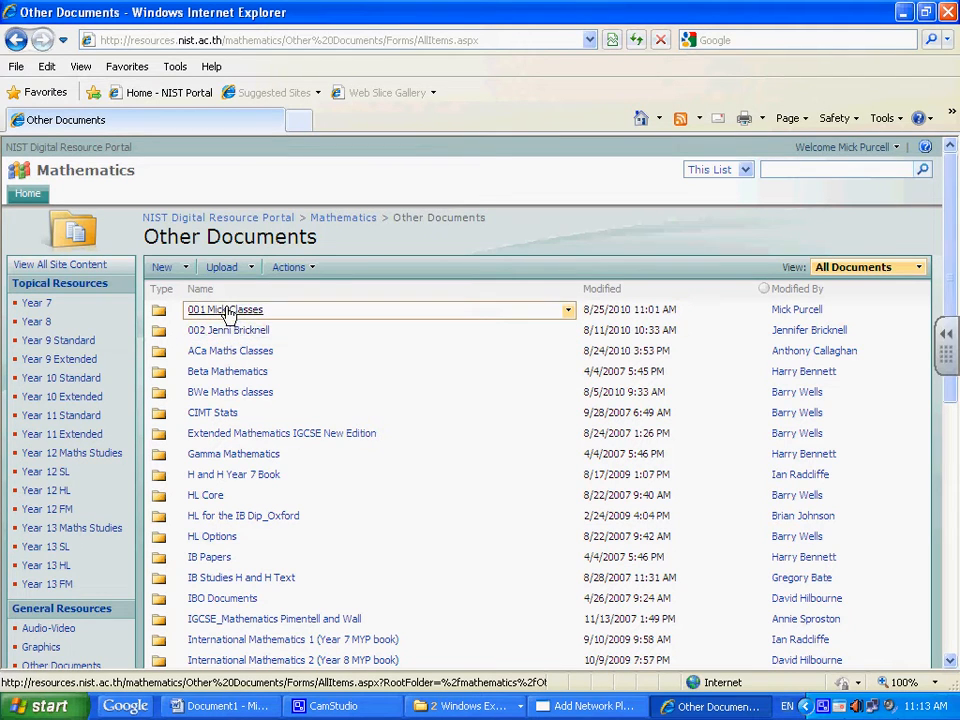
left_click(228, 311)
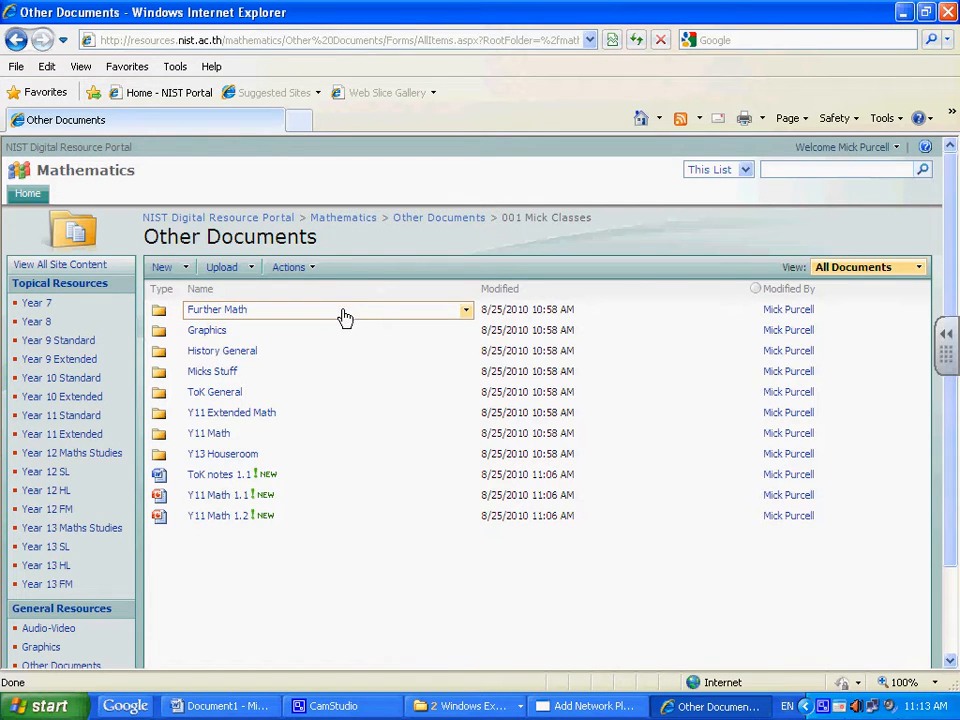
left_click(445, 219)
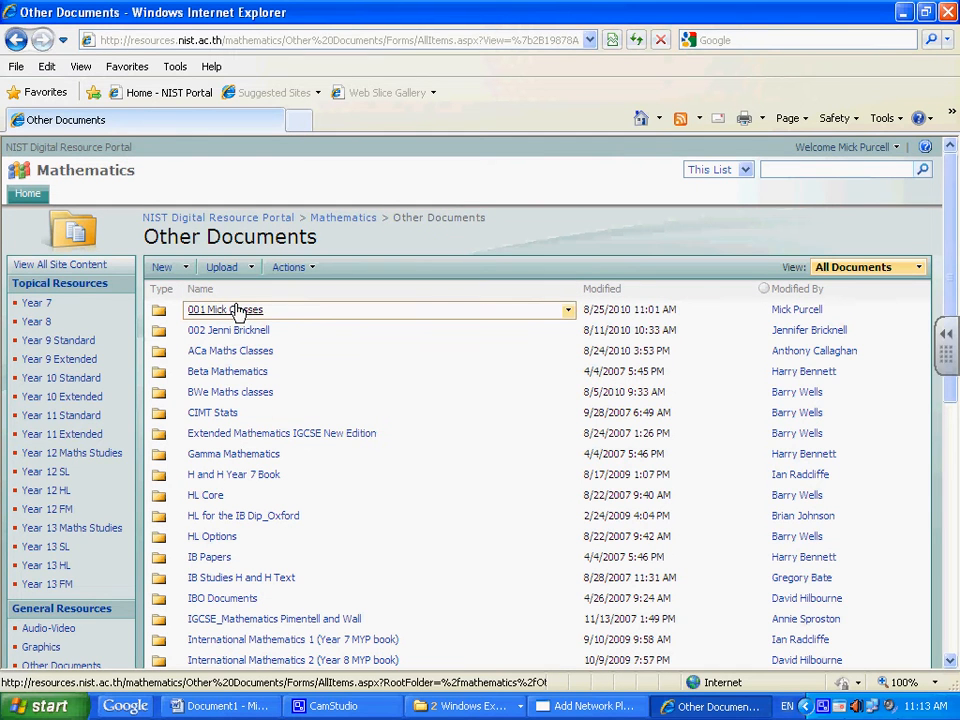
Step: Check the 001 Mick Classes link's options without choosing any, then return to the Add Network Place Wizard
right_click(236, 311)
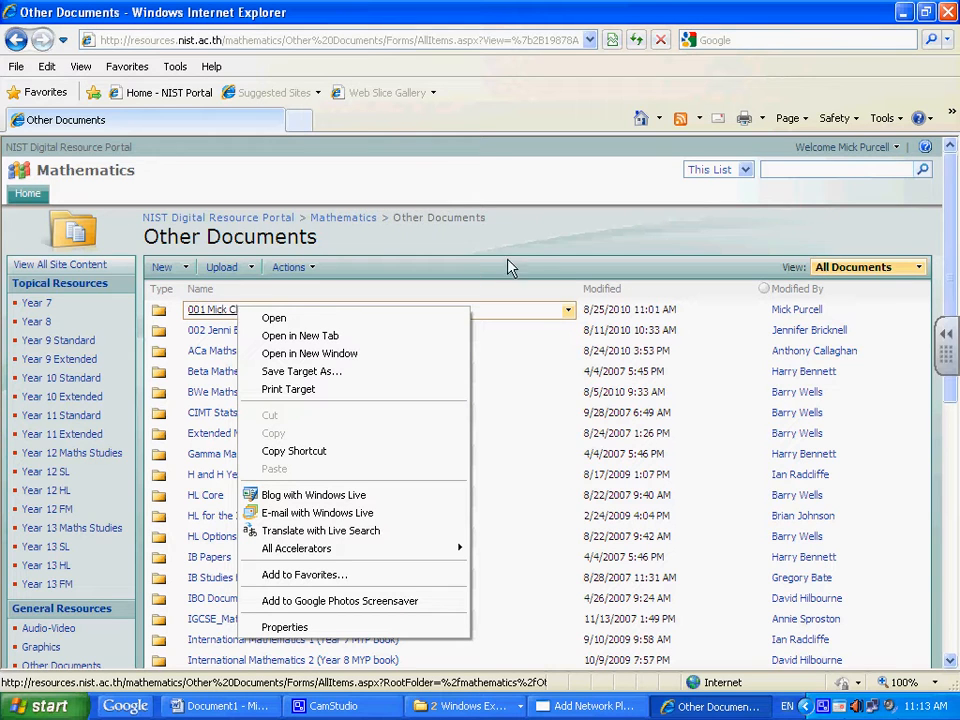
left_click(535, 255)
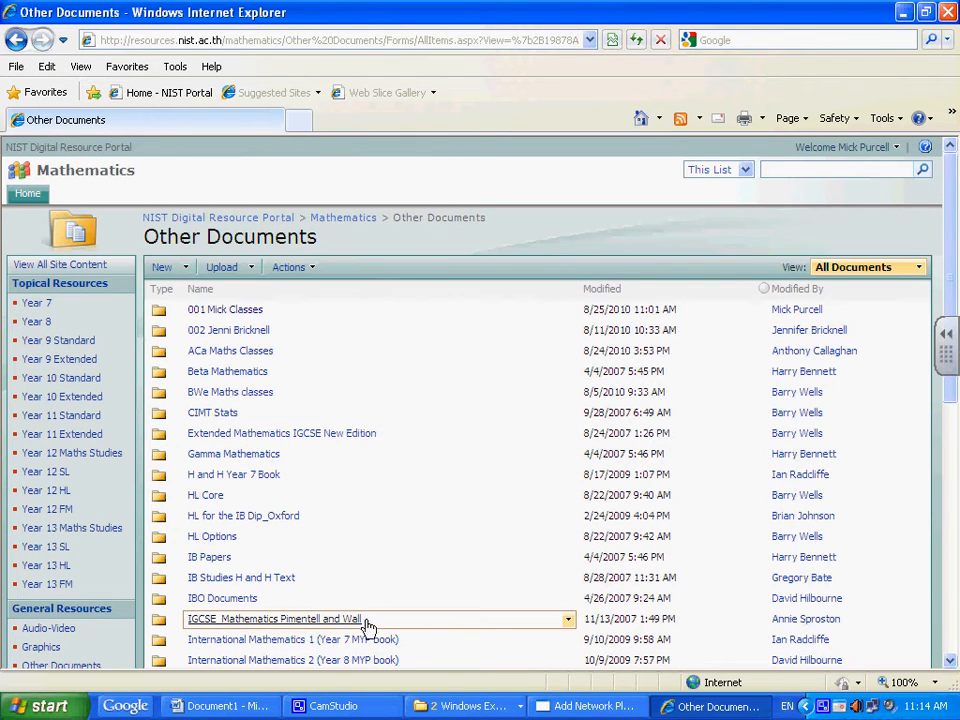
left_click(592, 706)
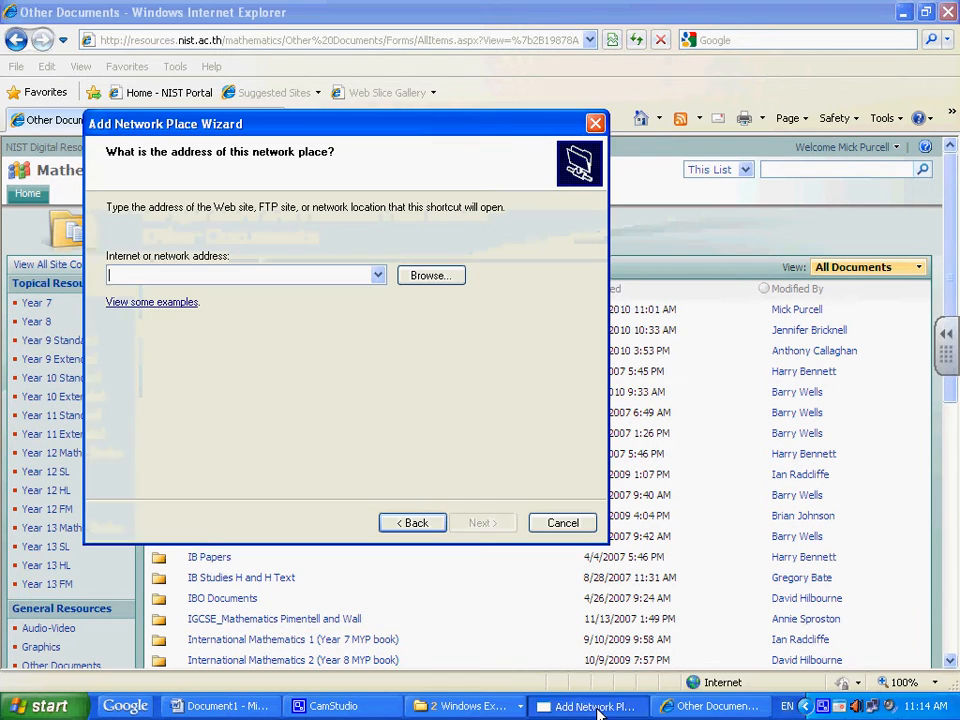
Step: Paste the Other Documents library URL copied from the browser into the wizard's network address field
left_click(430, 276)
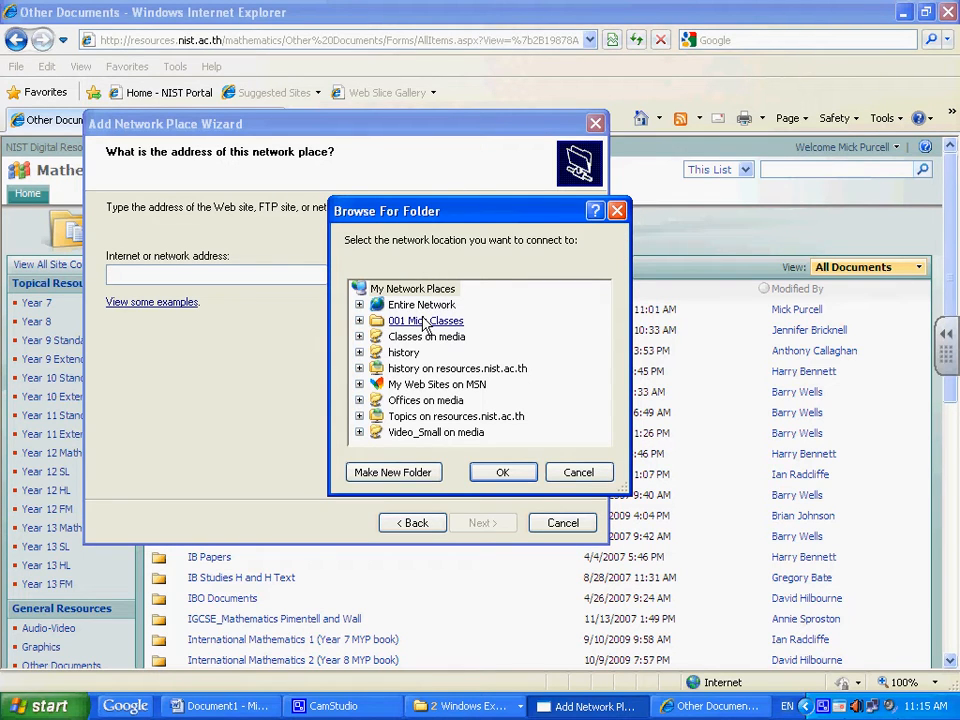
left_click(586, 475)
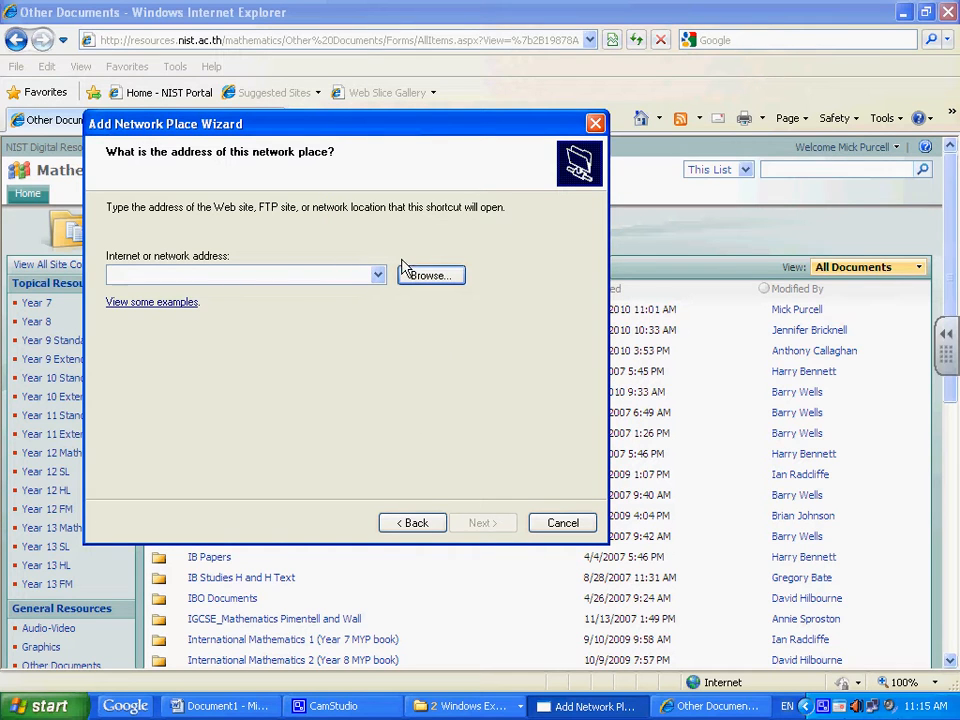
left_click(531, 42)
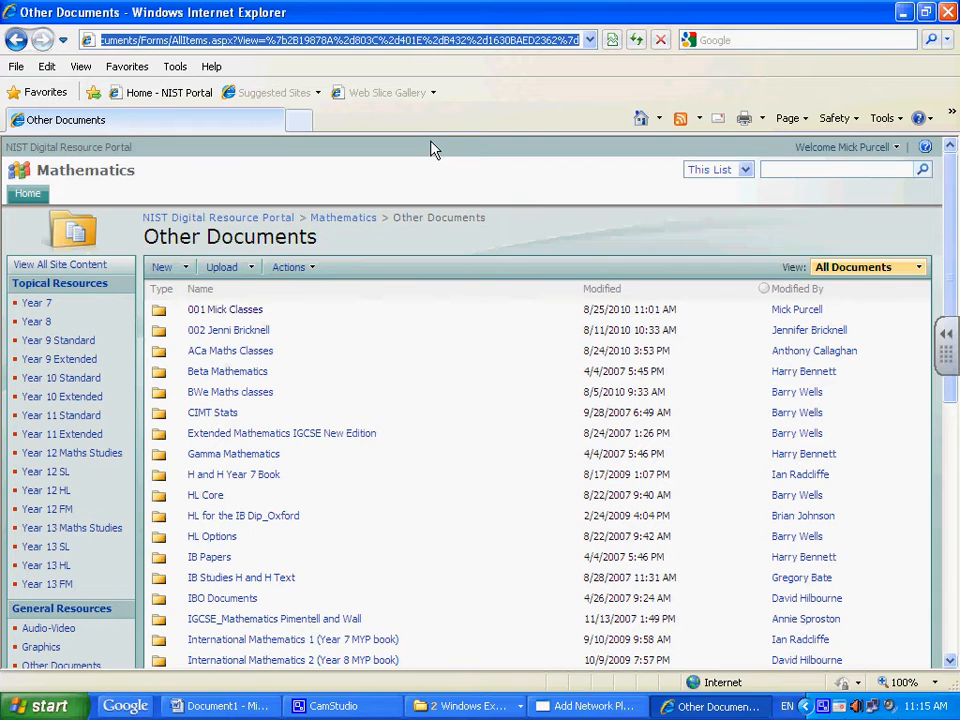
left_click(588, 706)
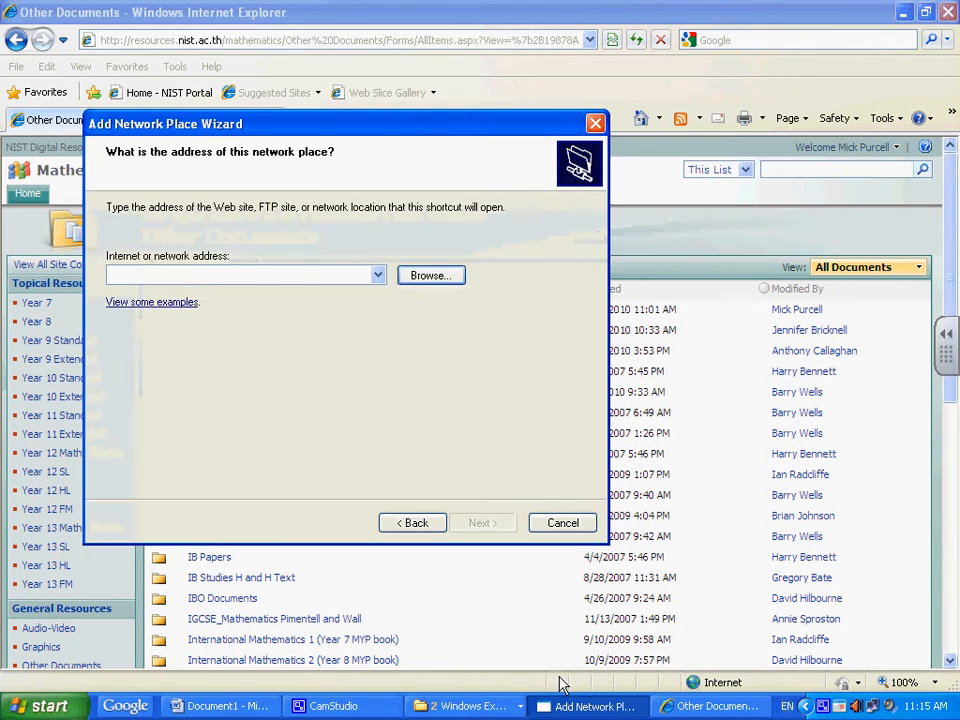
left_click(193, 277)
type("http://resources.nist.ac.th/mathematics/Other%20Documents/Forms/AllItems.aspx?View=%7b2B19878A%2d803C%2d401E%2dB432%2d1630BAED2362%7d")
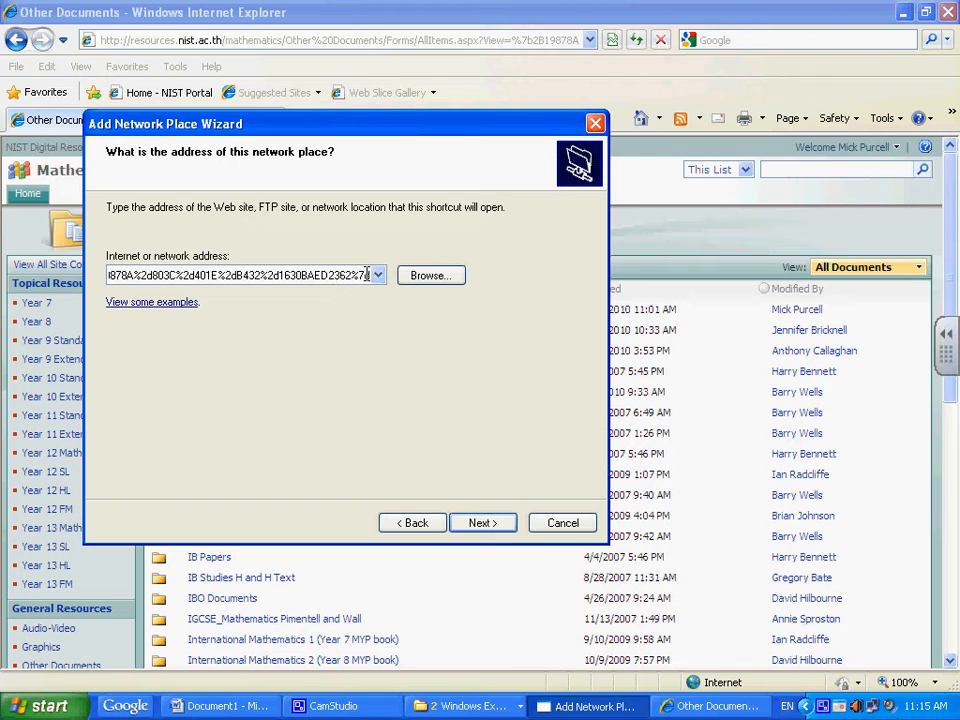
Step: Point the address at mathematics/Other Documents/ plus the 002 staff folder, and accept the suggested name
left_click_drag(367, 274, 316, 286)
key("BackSpace")
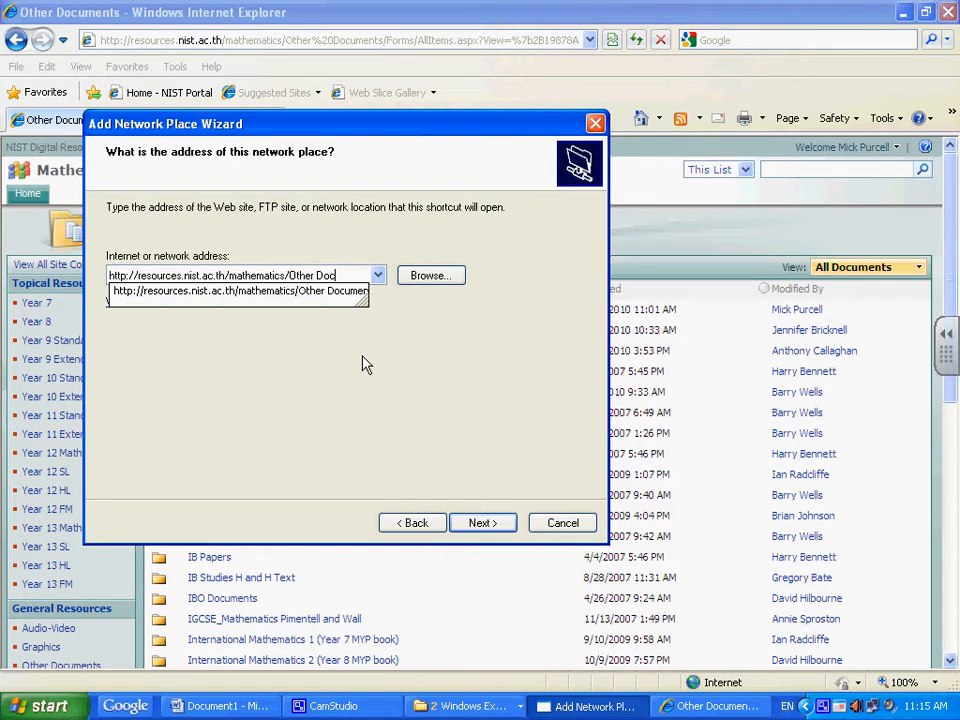
type("Documents/")
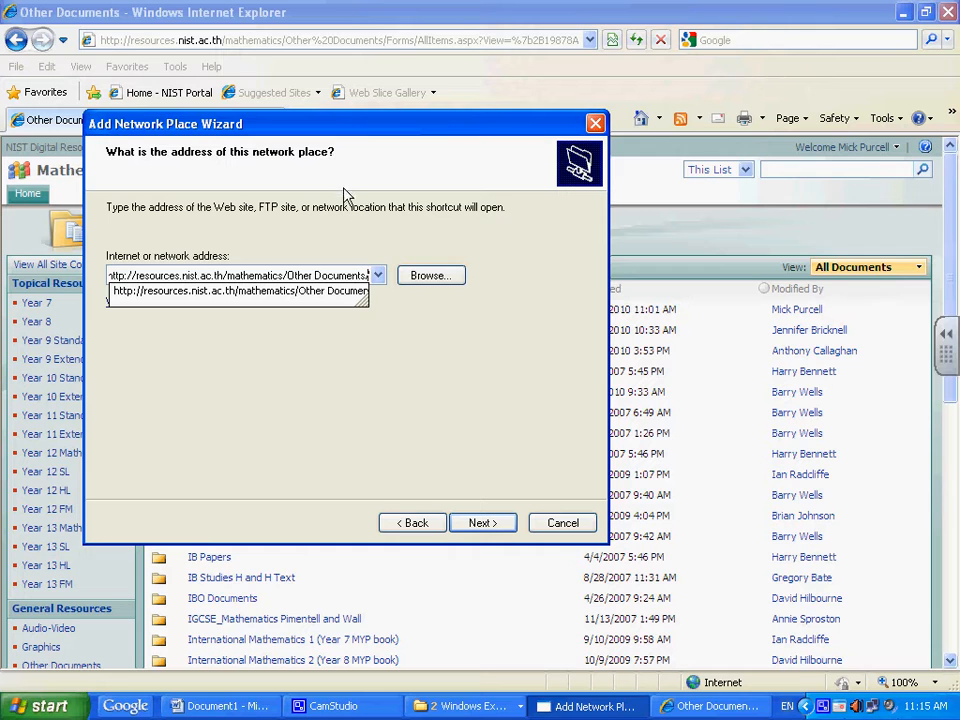
left_click_drag(381, 133, 313, 159)
type("/00")
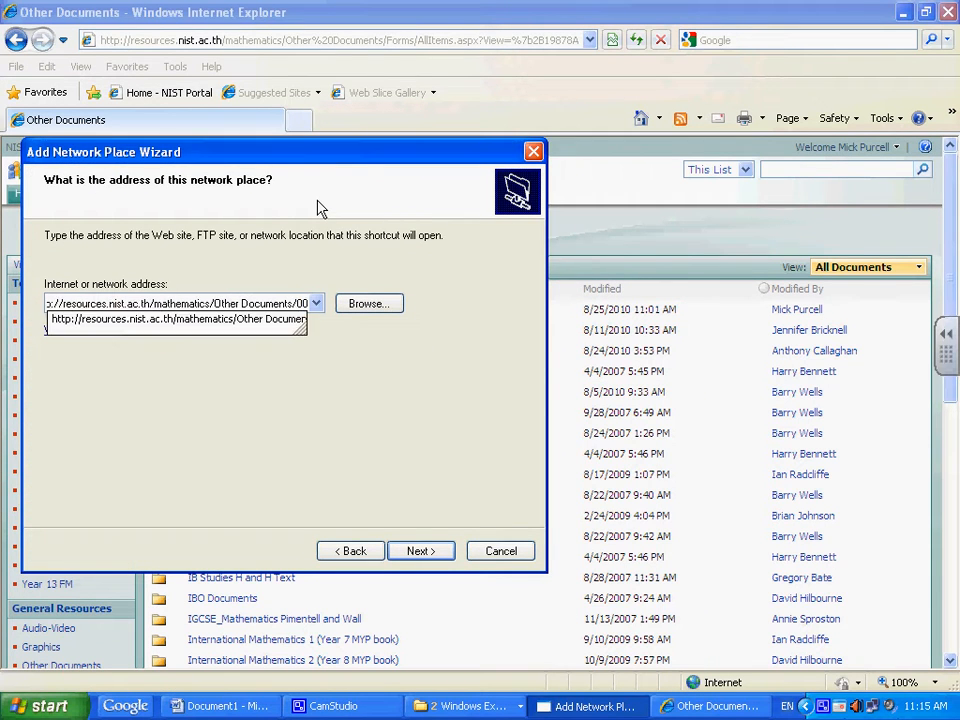
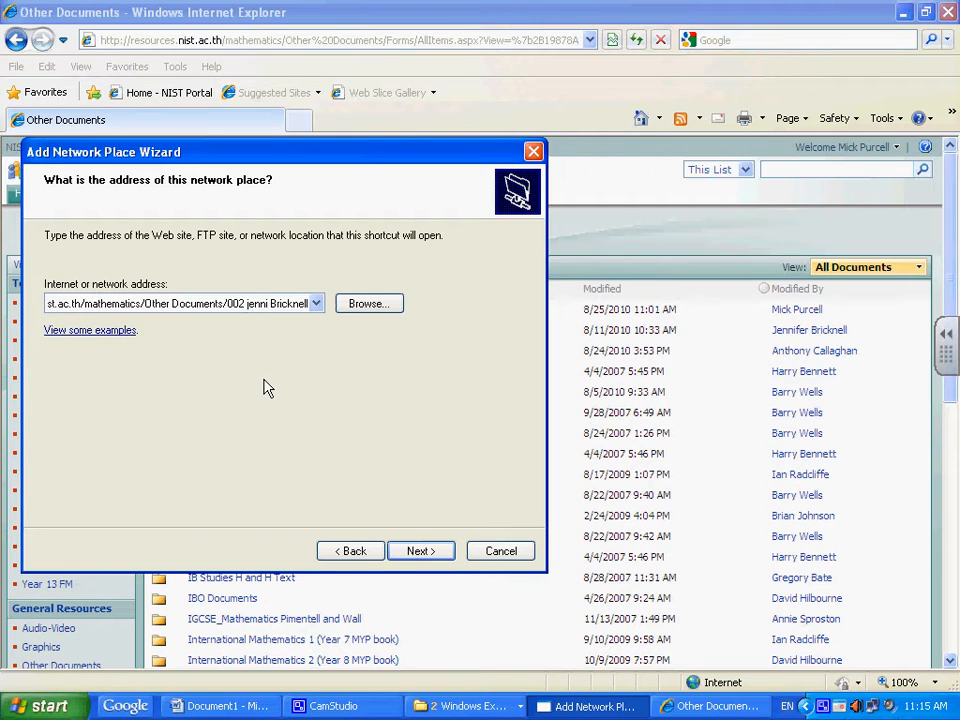
type("J")
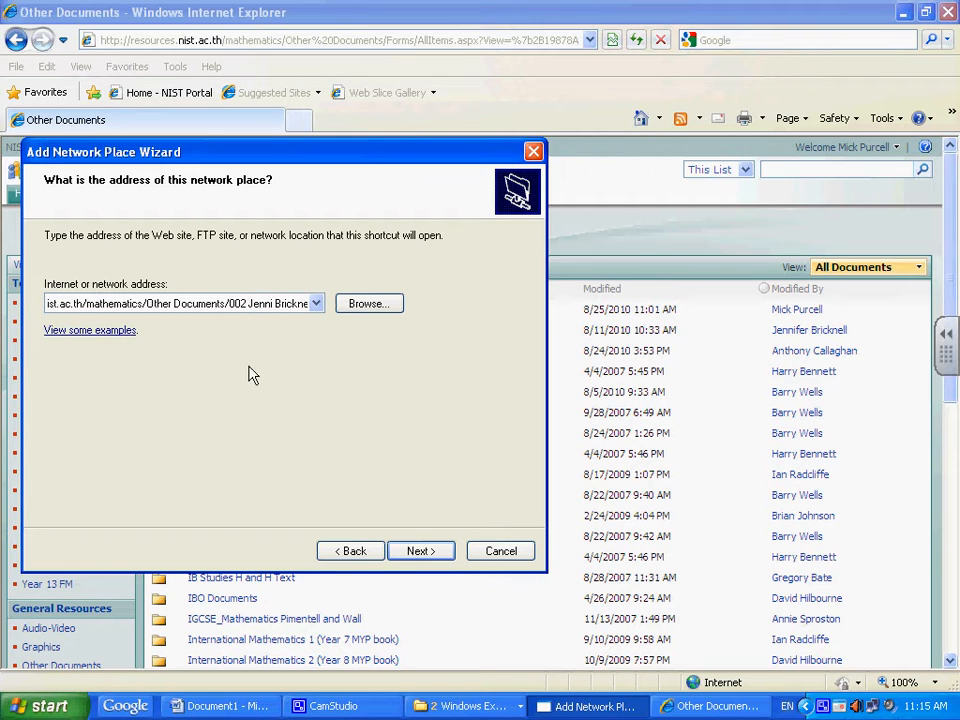
left_click(424, 553)
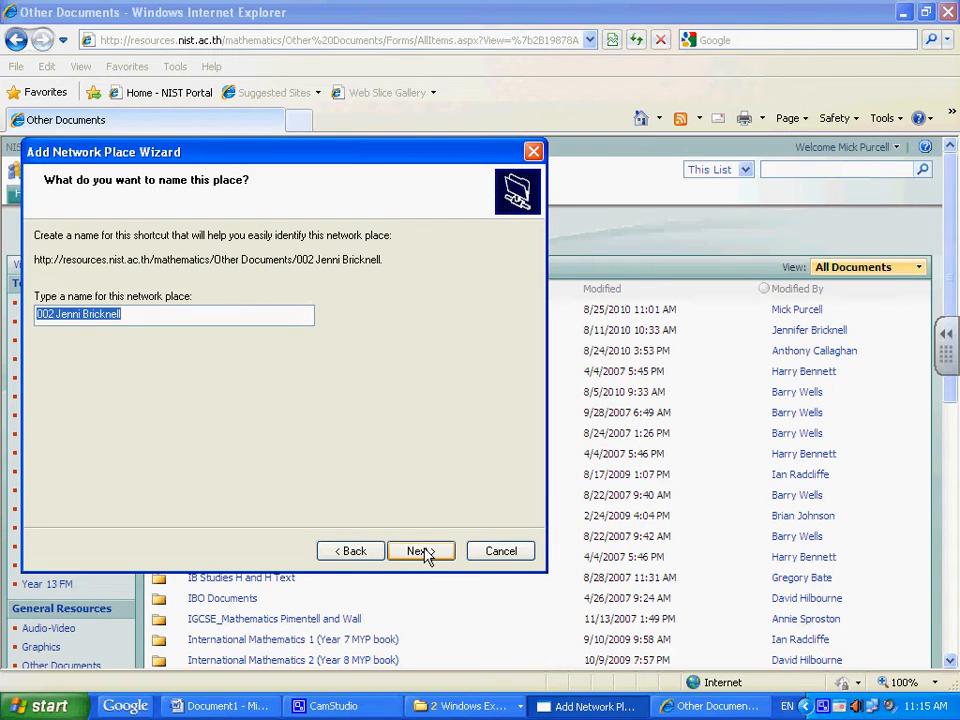
left_click(424, 553)
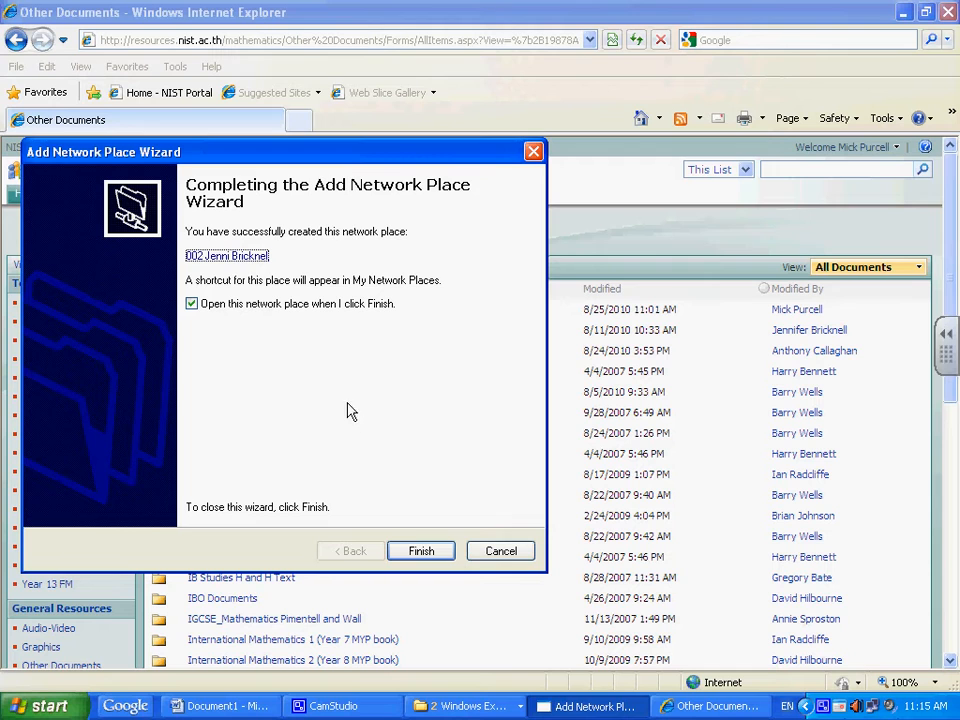
Step: Finish the wizard with 'Open this network place' ticked so the 002 folder opens
left_click(424, 553)
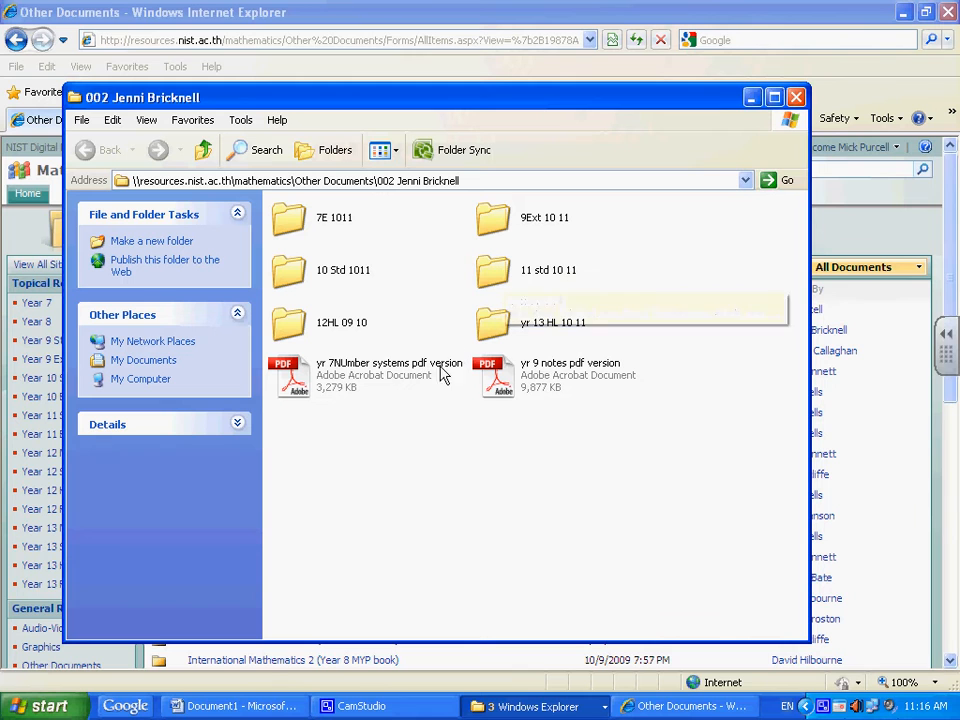
Step: Close the 002 folder window and launch Google Chrome from the Start menu
left_click(797, 97)
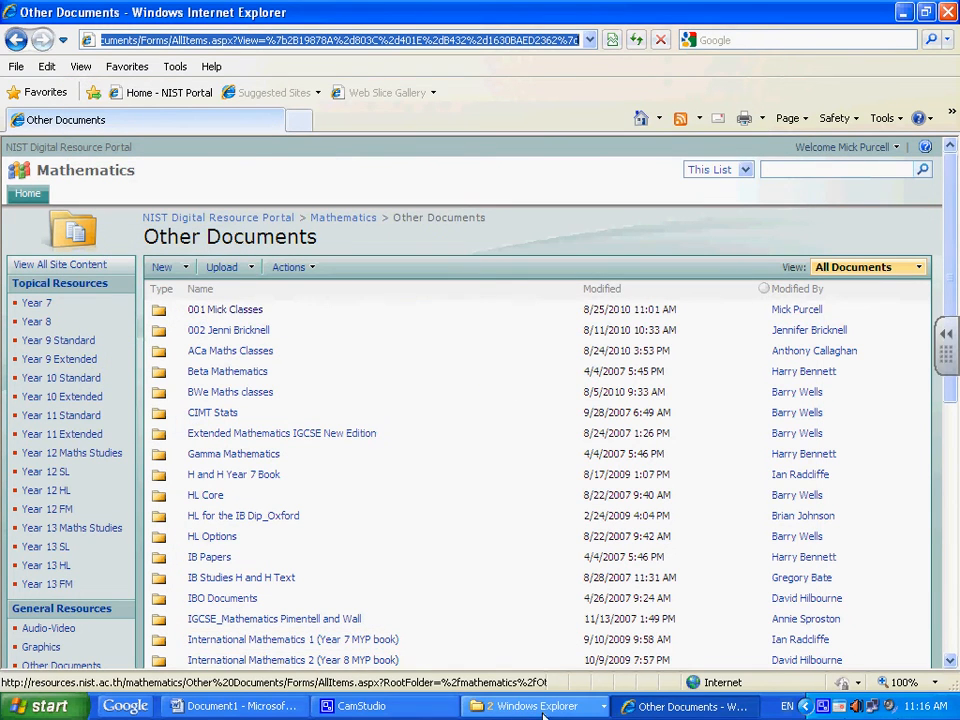
left_click(48, 706)
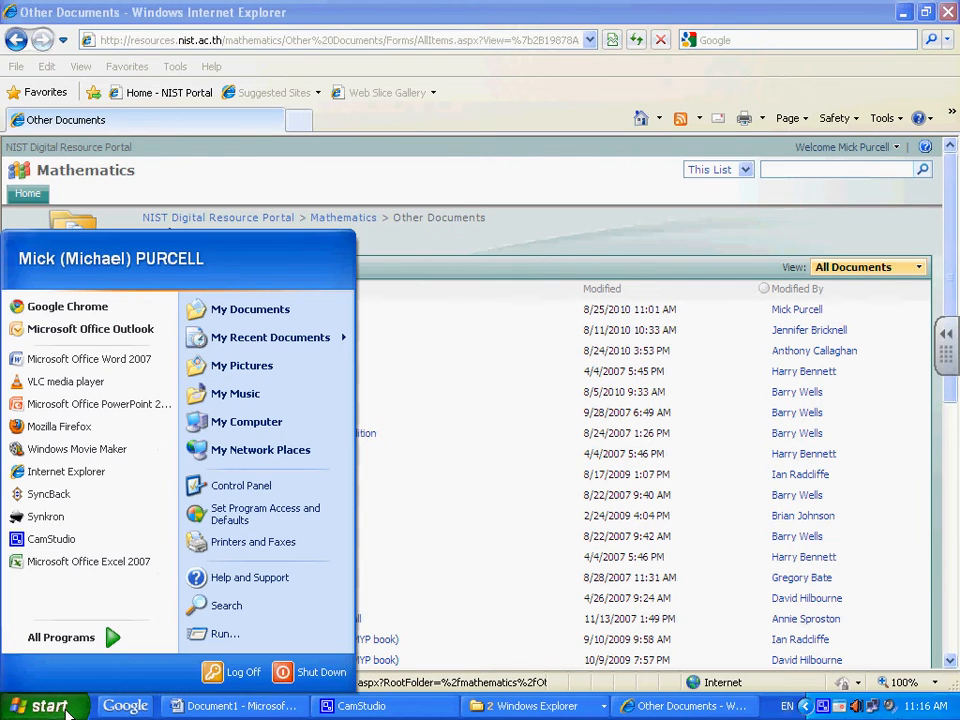
left_click(94, 310)
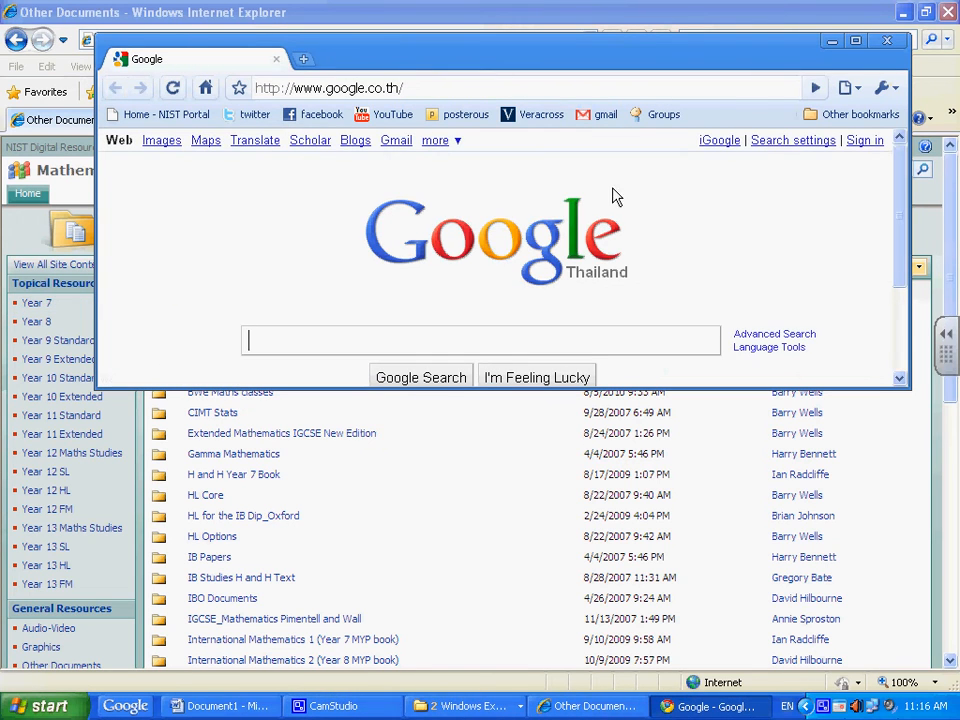
Step: Search Google for 'synkron', visit the Synkron folder synchronisation site, then close Chrome
left_click(855, 40)
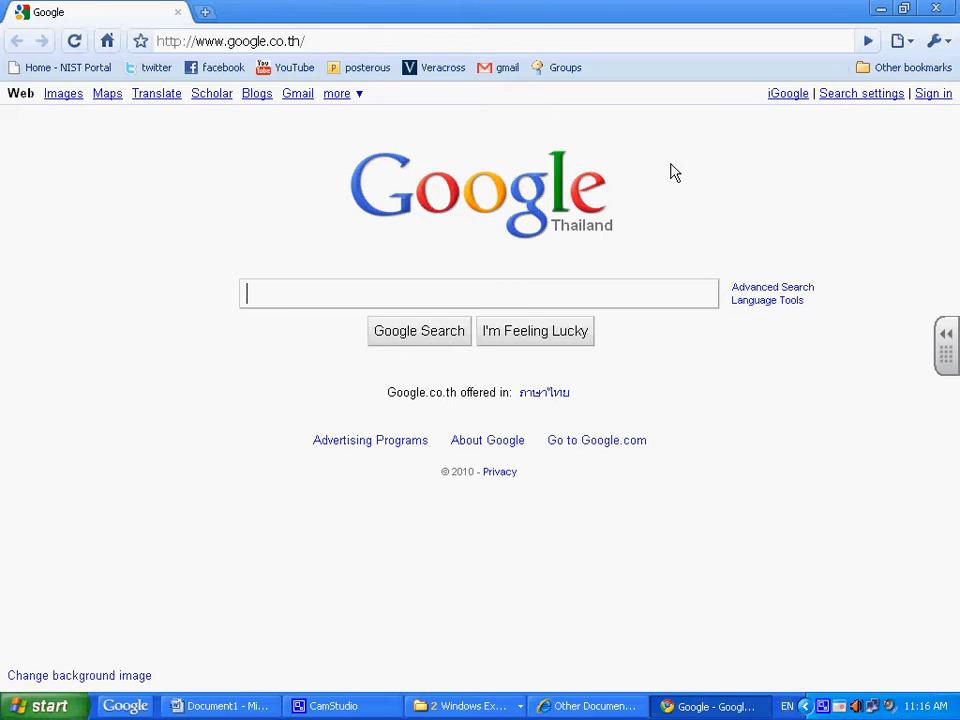
type("synkr")
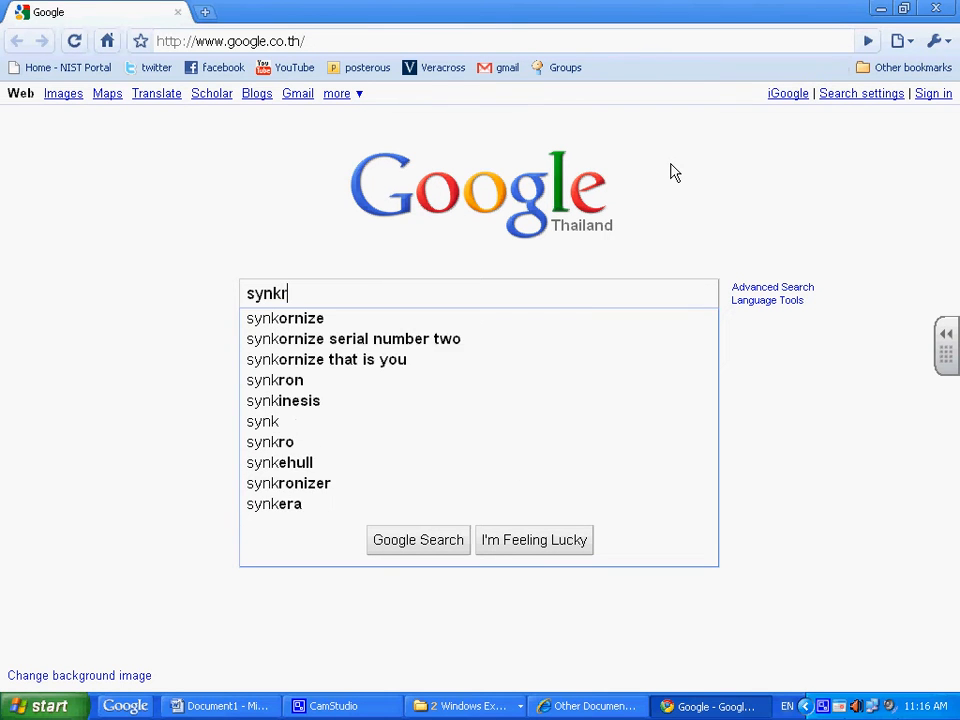
type("on")
key("Return")
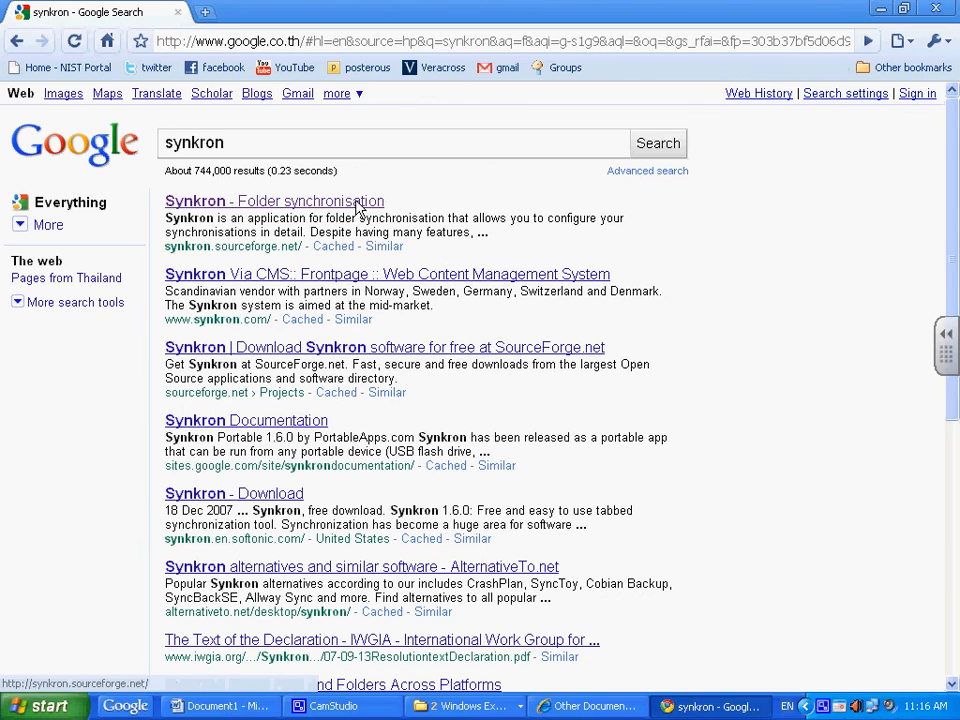
left_click(359, 201)
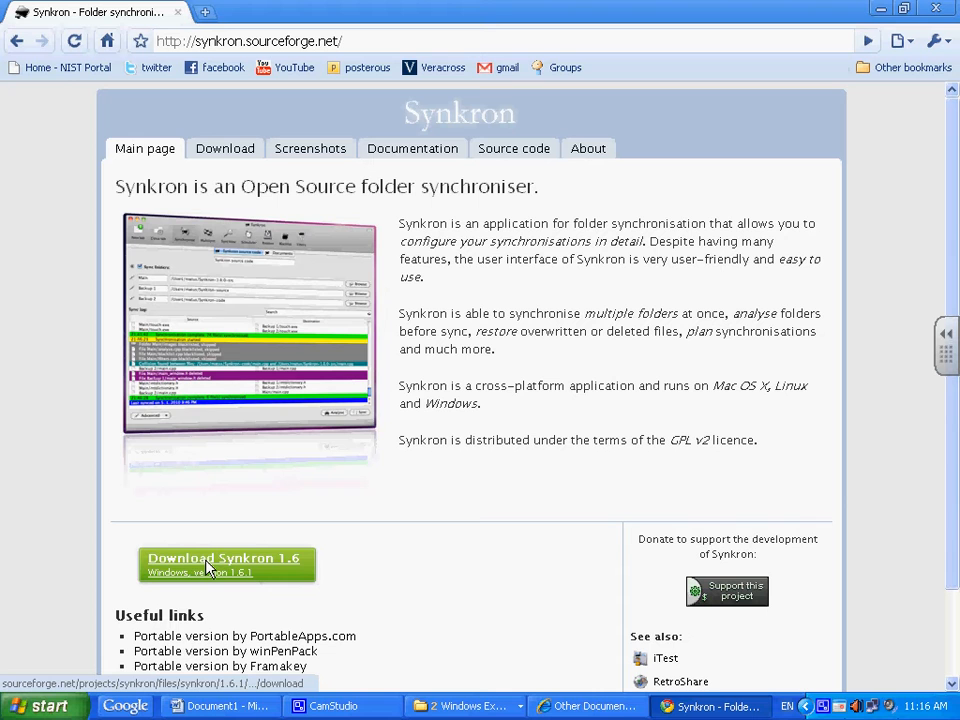
left_click(938, 10)
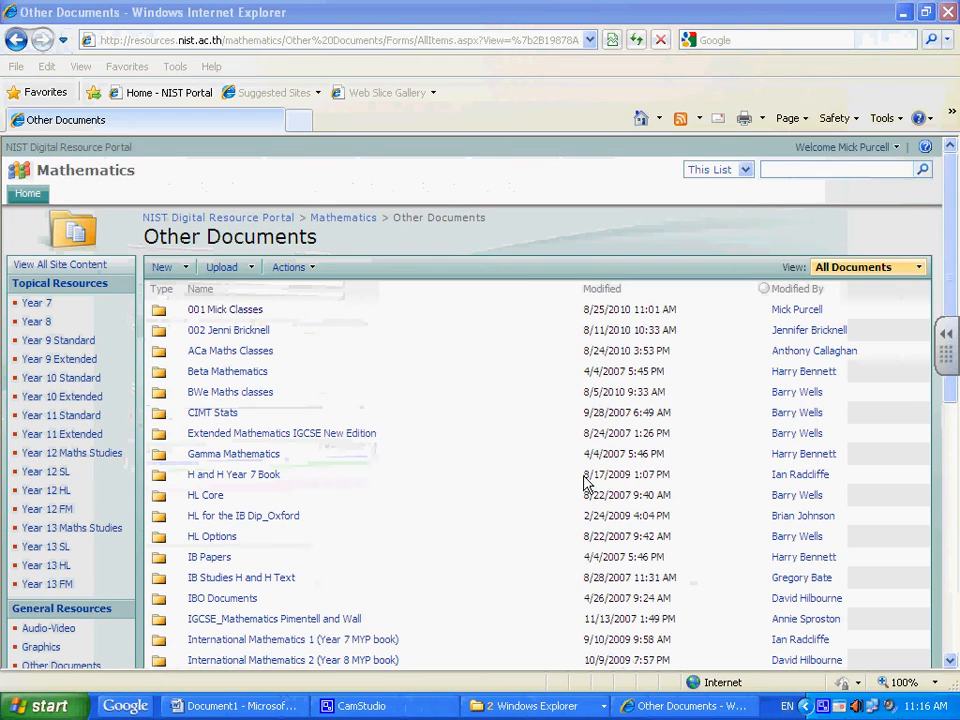
Step: Launch Synkron from the Windows XP Start menu's pinned programs
left_click(42, 706)
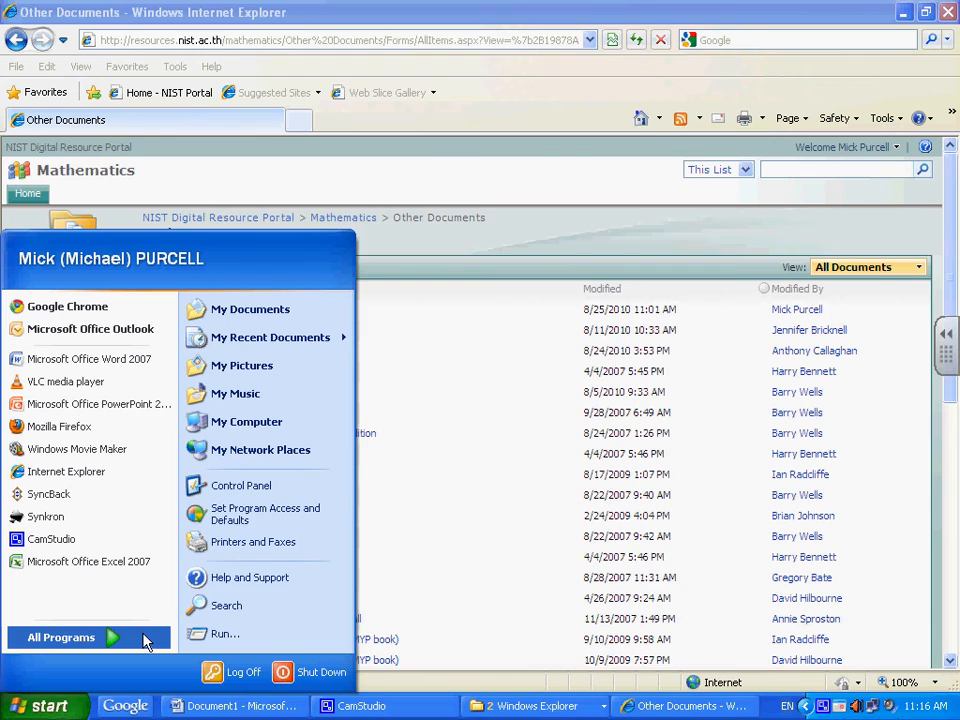
mouse_move(144, 635)
mouse_move(668, 68)
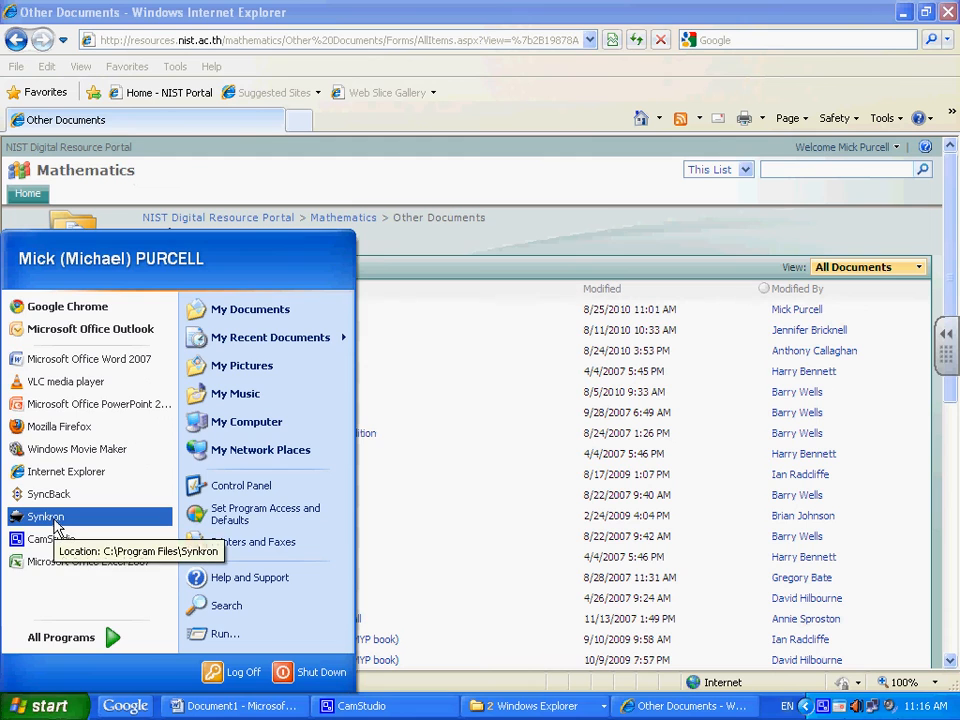
left_click(498, 543)
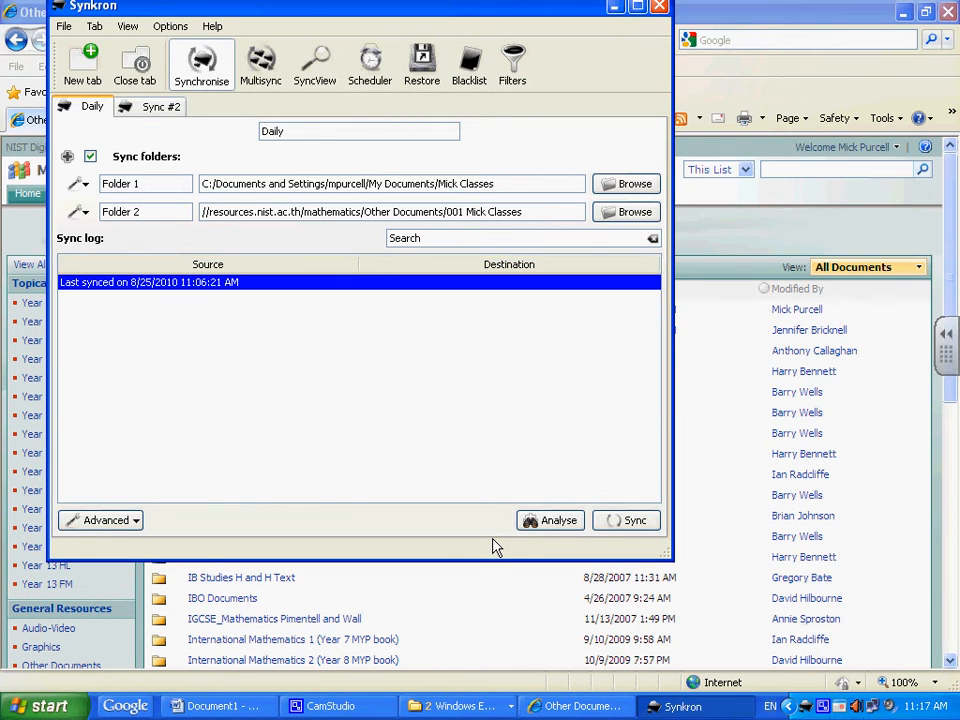
Step: Delete the old Folder 1 and Folder 2 paths from the Daily sync tab
left_click_drag(516, 188, 32, 170)
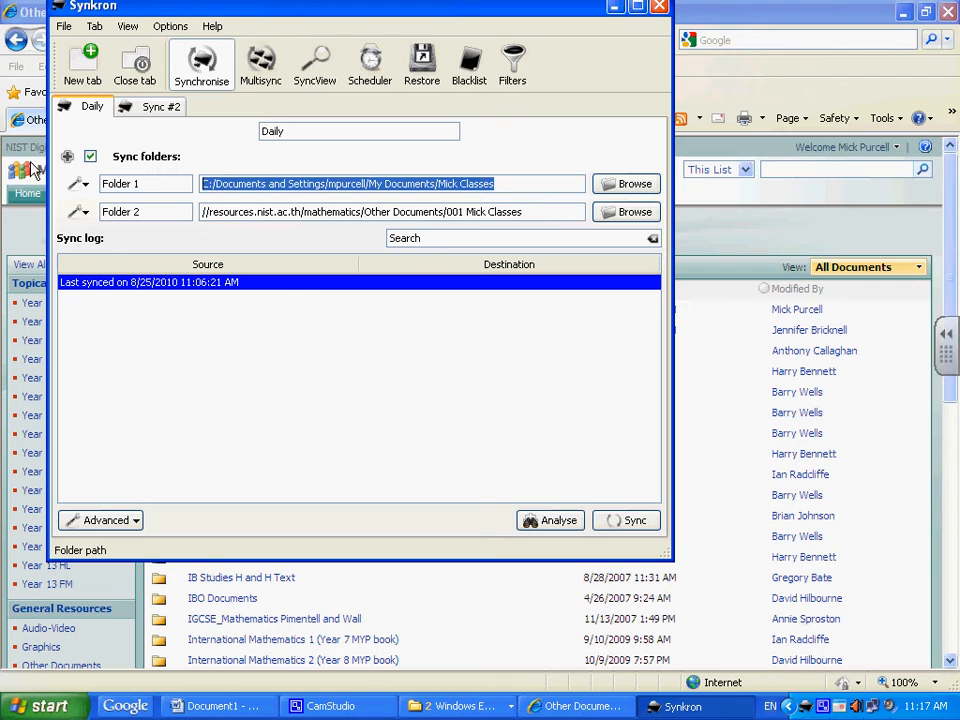
key("Delete")
left_click(549, 214)
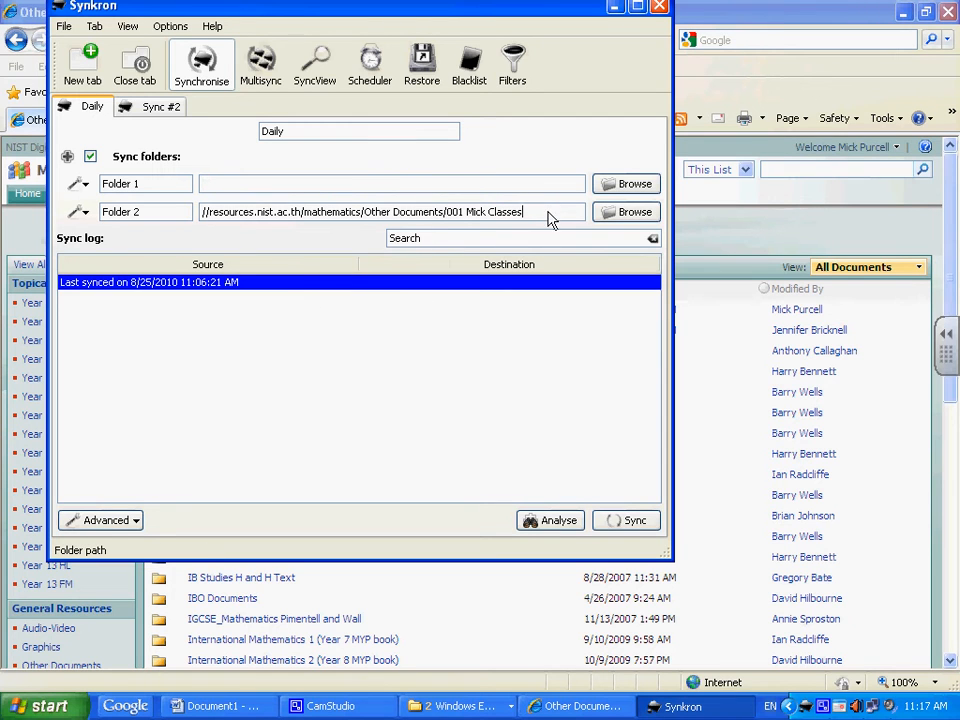
left_click_drag(549, 214, 47, 208)
key("Delete")
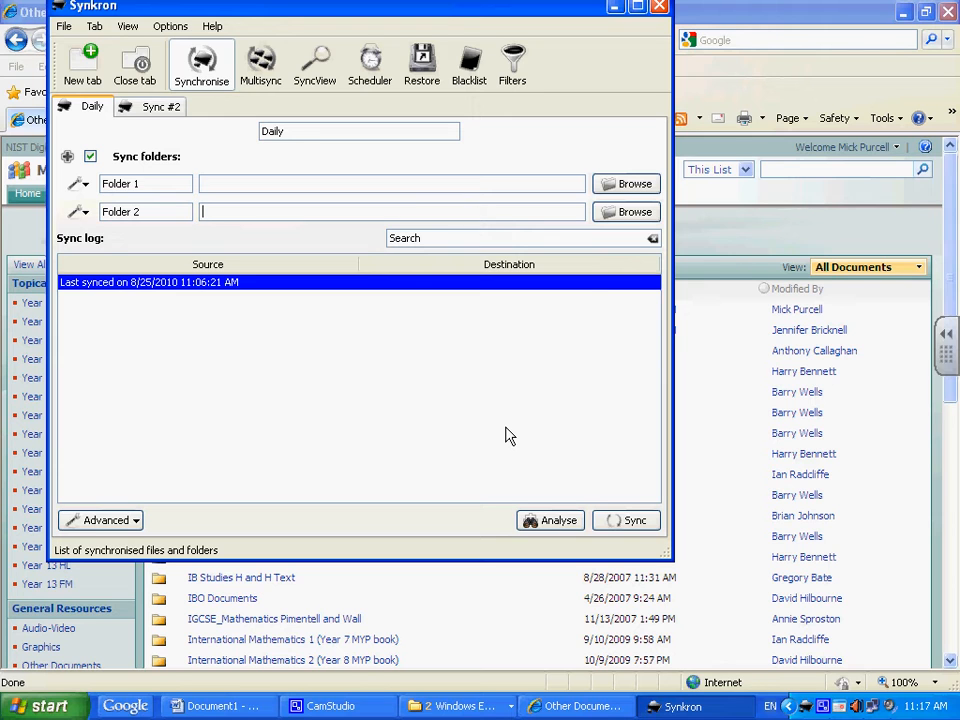
Step: Set Folder 1 to the Mick Classes folder inside My Documents
left_click(610, 239)
left_click(626, 185)
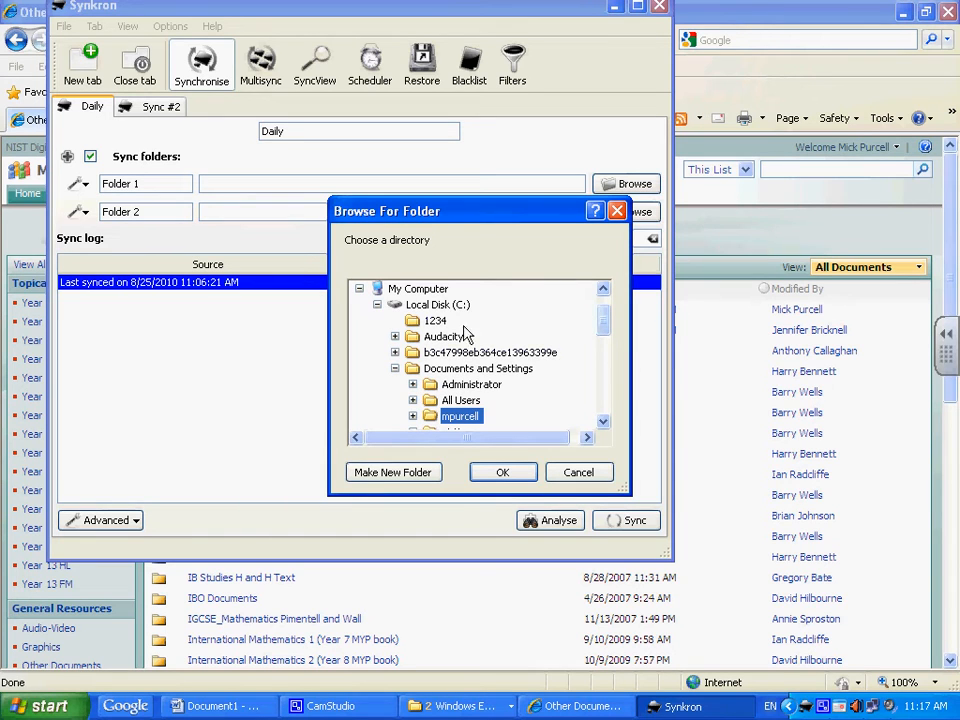
double_click(459, 425)
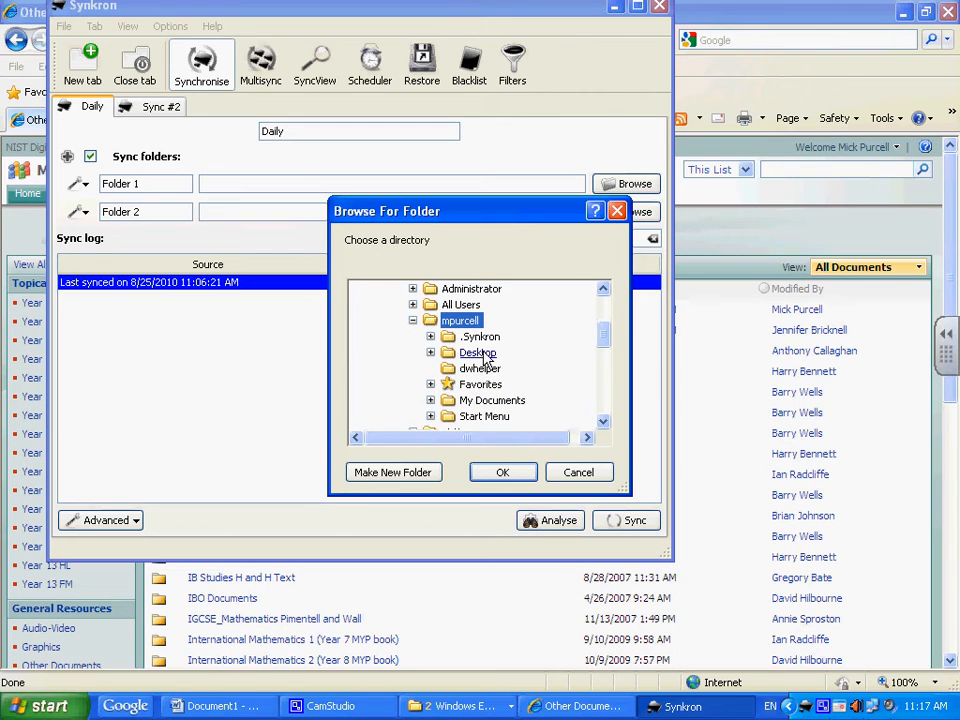
double_click(505, 400)
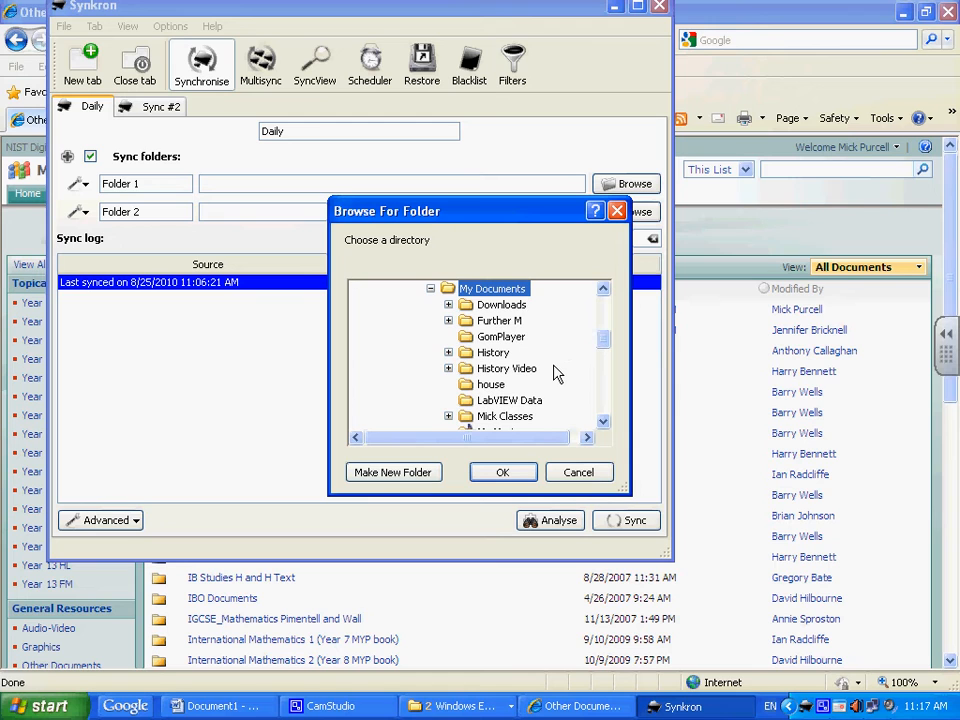
double_click(515, 418)
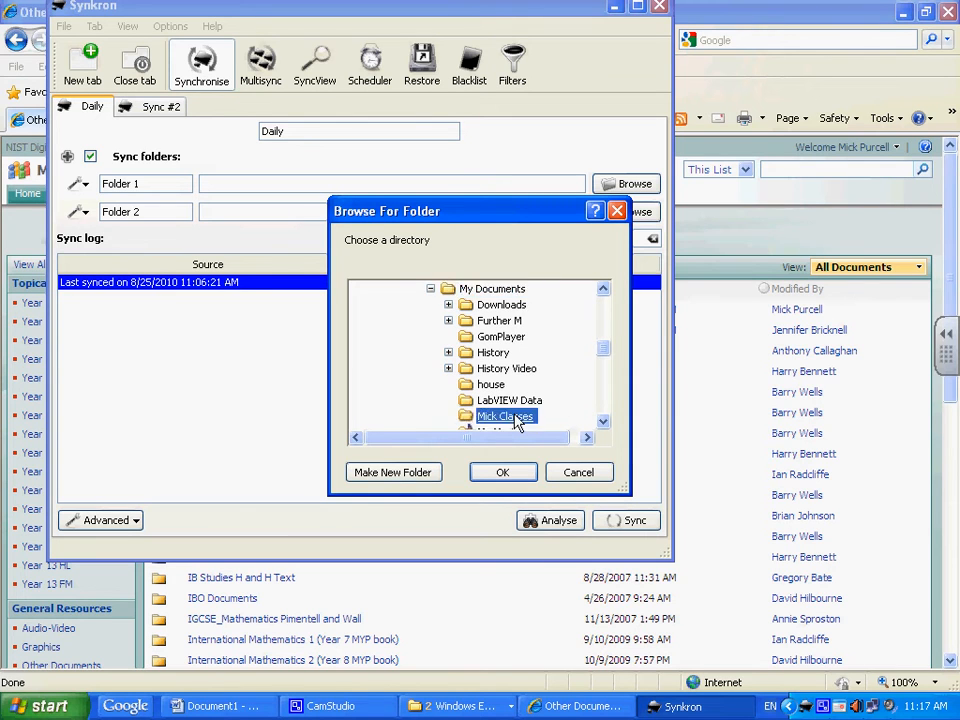
left_click(505, 473)
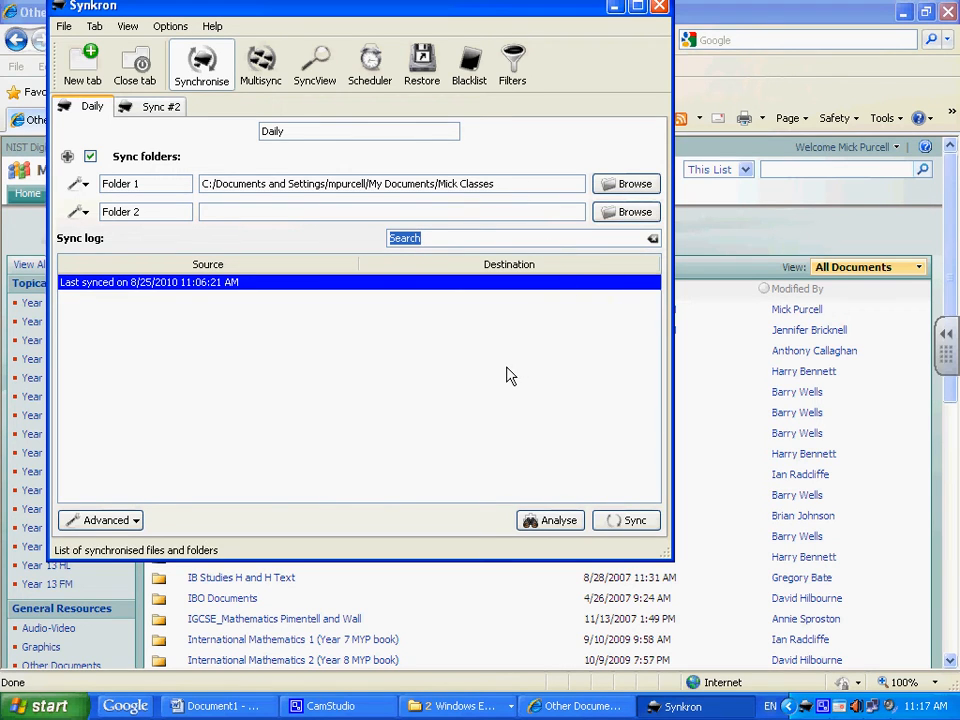
Step: Set Folder 2 to the 001 Mick Classes folder under My Network Places
left_click(627, 213)
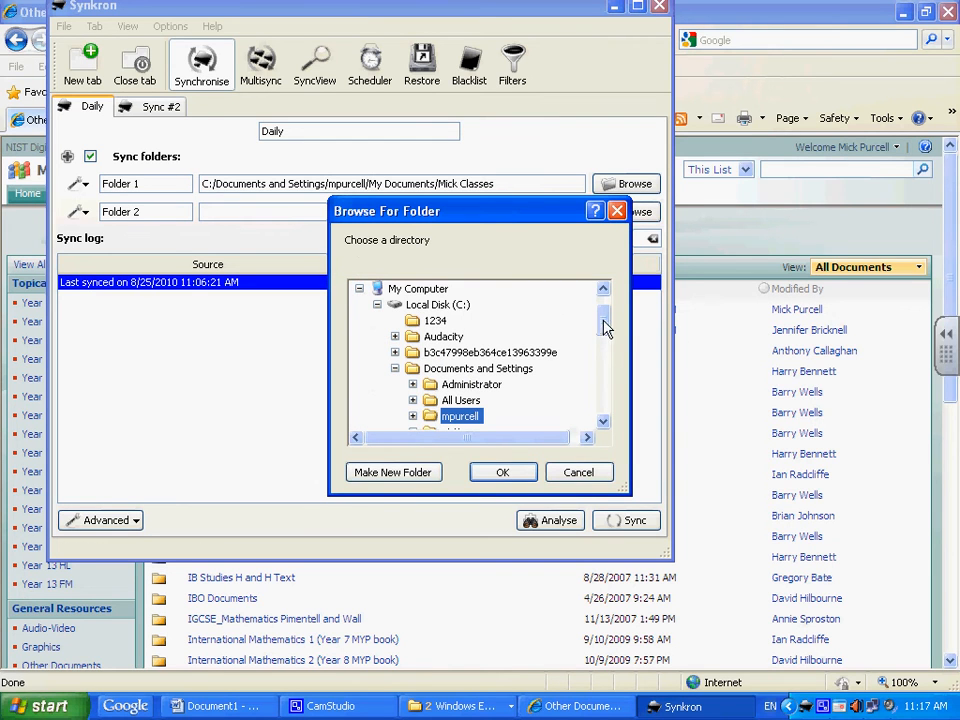
left_click_drag(604, 326, 590, 441)
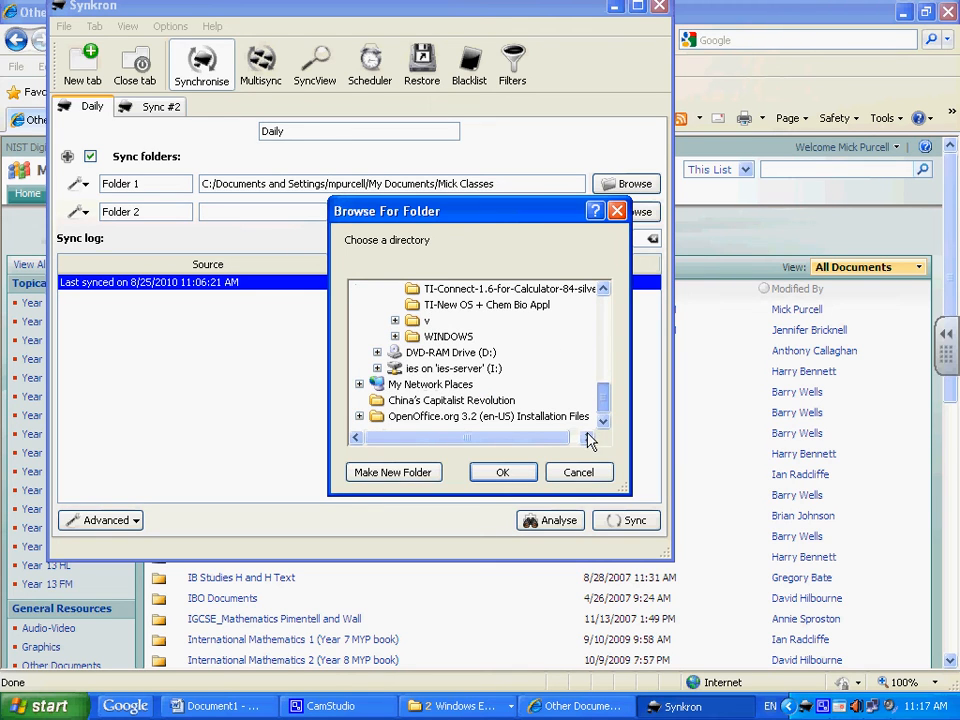
left_click(405, 384)
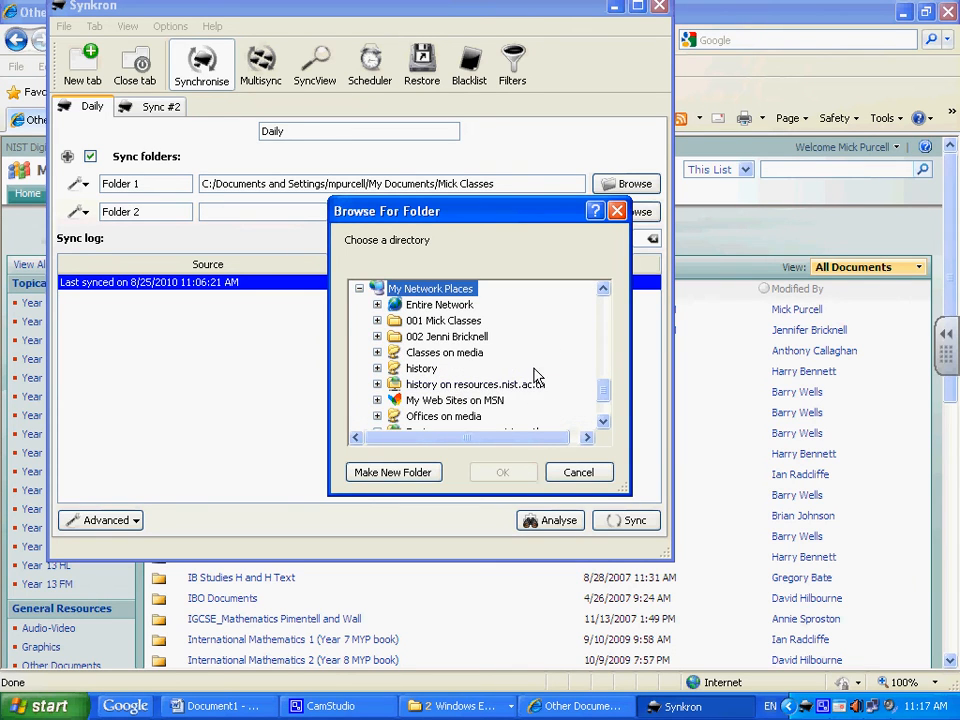
left_click(455, 326)
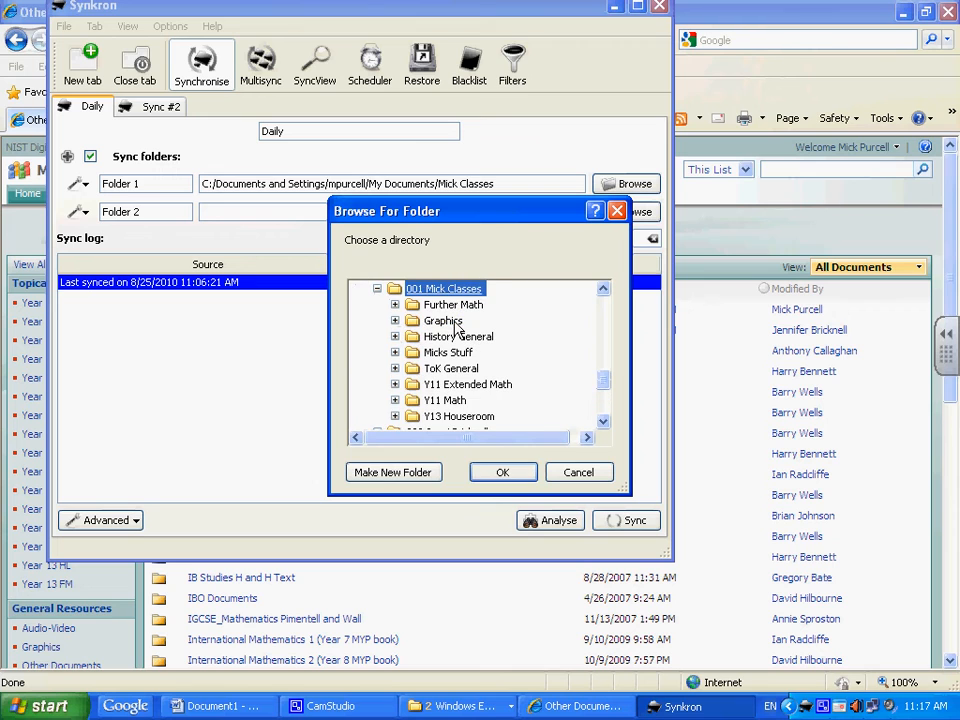
left_click(503, 473)
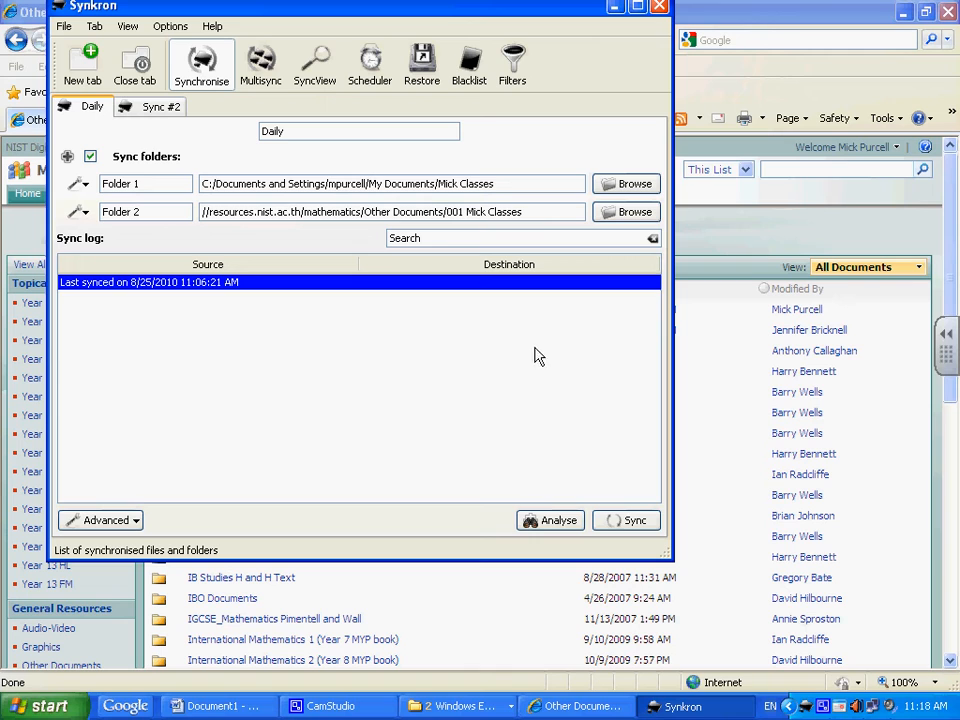
Step: Run the sync and wait for the log to report 0 files synchronised
left_click(633, 521)
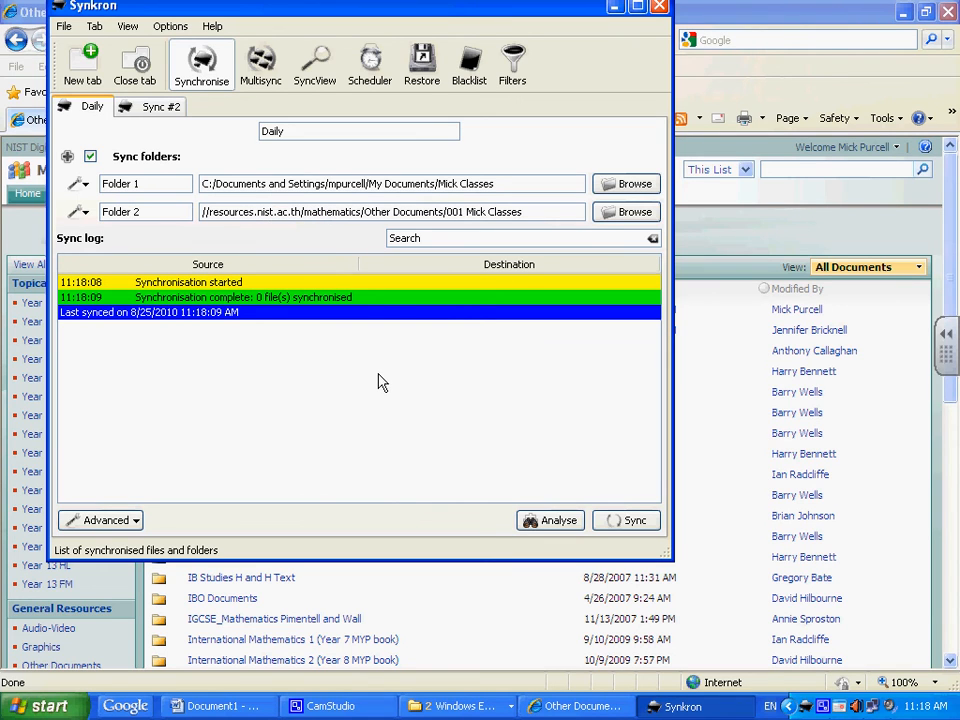
left_click(399, 239)
left_click(135, 521)
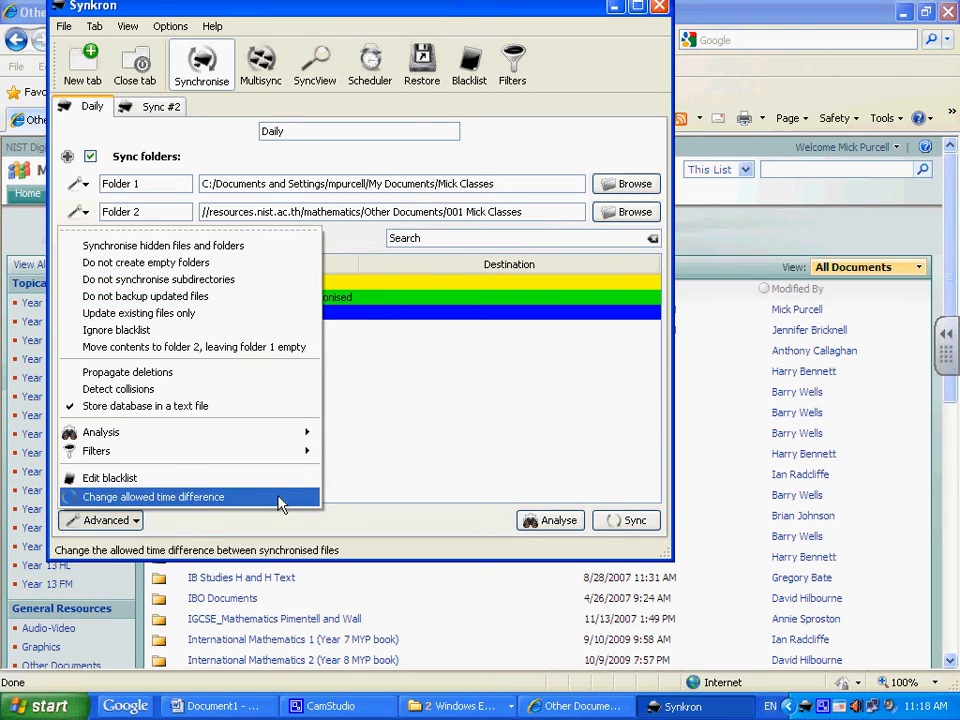
left_click(424, 467)
left_click(493, 238)
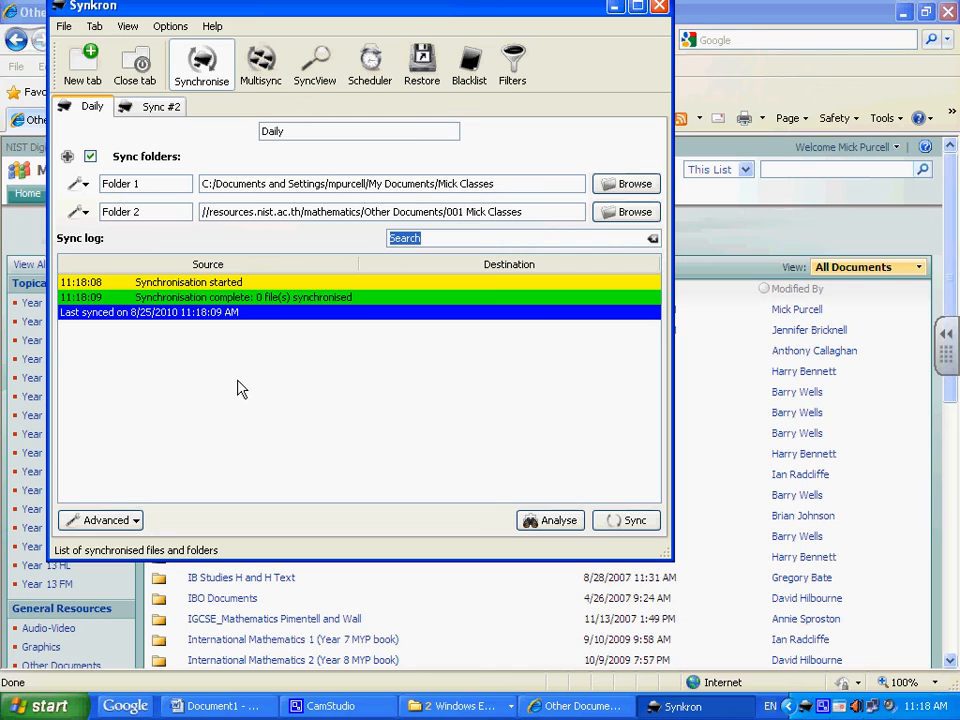
Step: Check the Daily schedule is on at 16:00 in Scheduler, then close Synkron
left_click(372, 68)
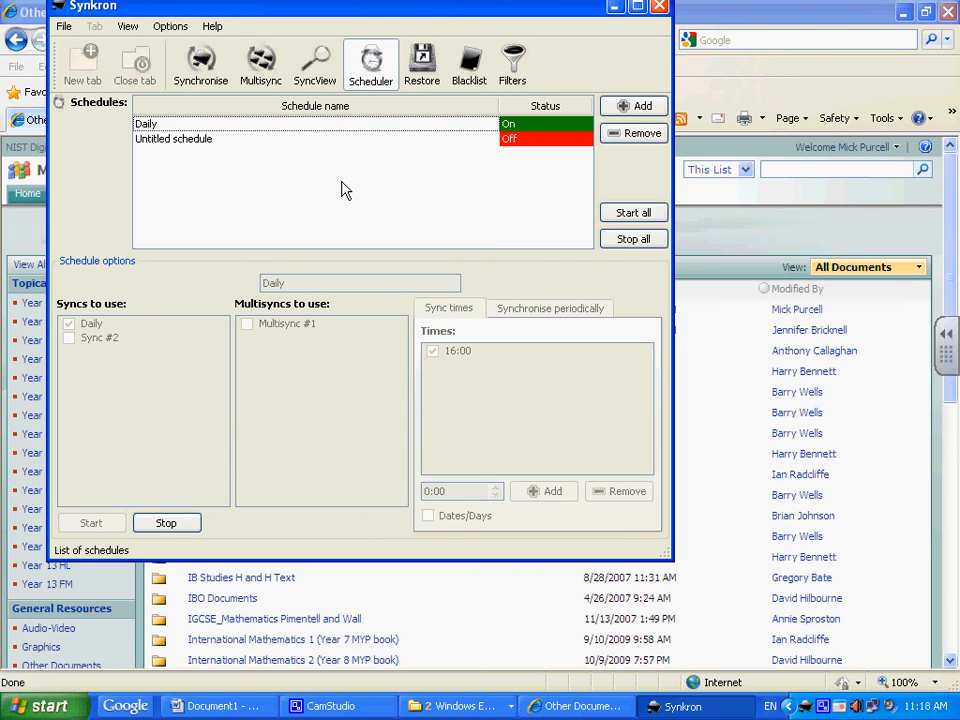
left_click(213, 125)
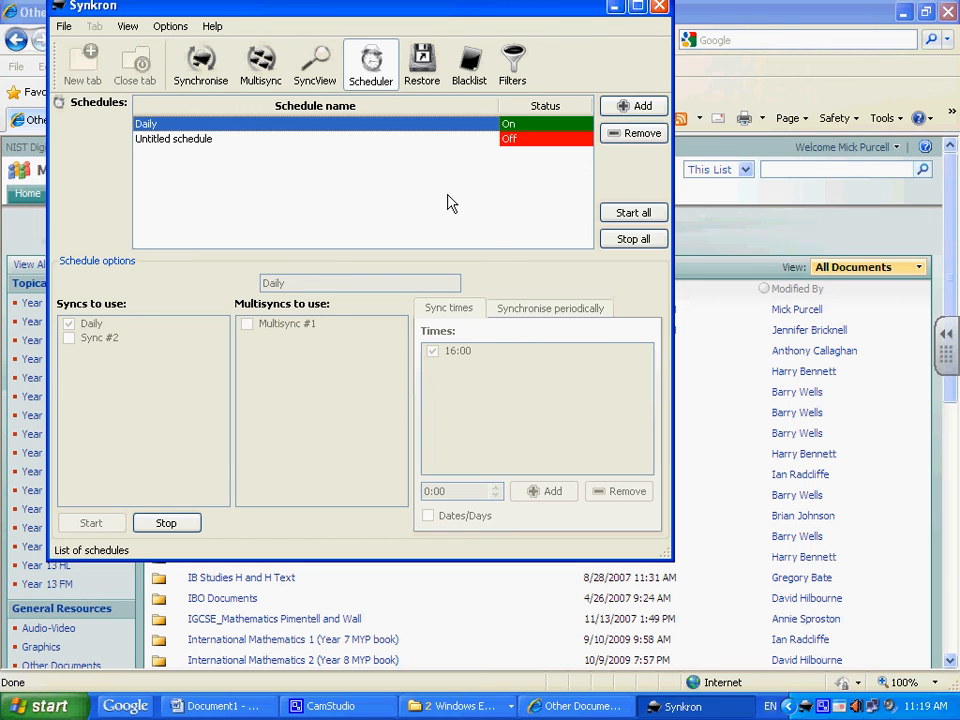
left_click(659, 6)
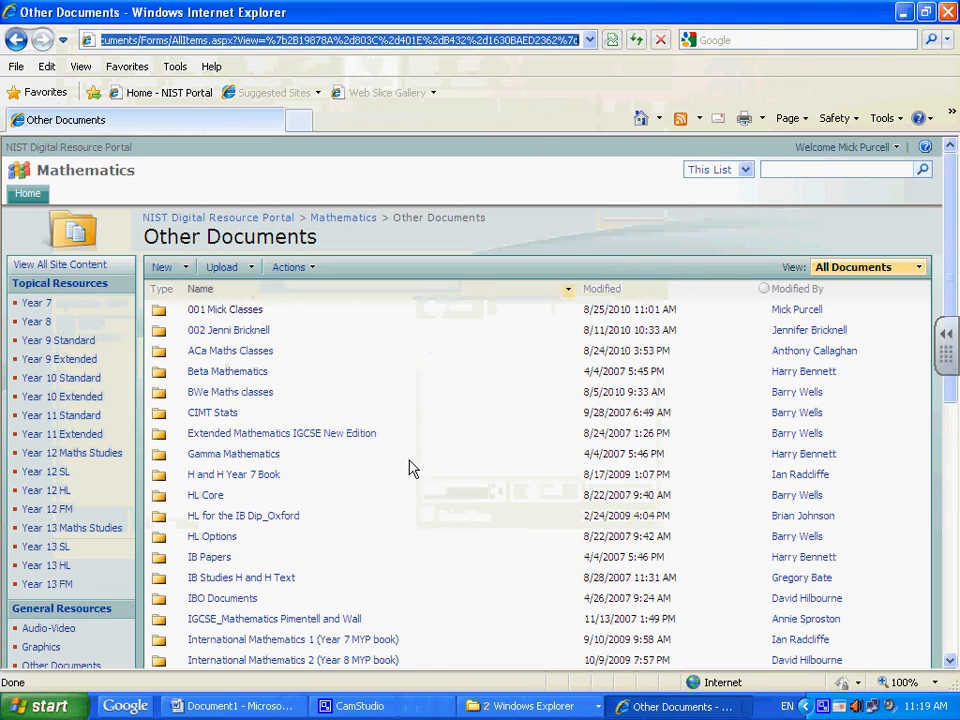
Step: Return Word's Document1 to screen 1 of 4, 'Folder Synchronization using Synkron'
left_click(275, 712)
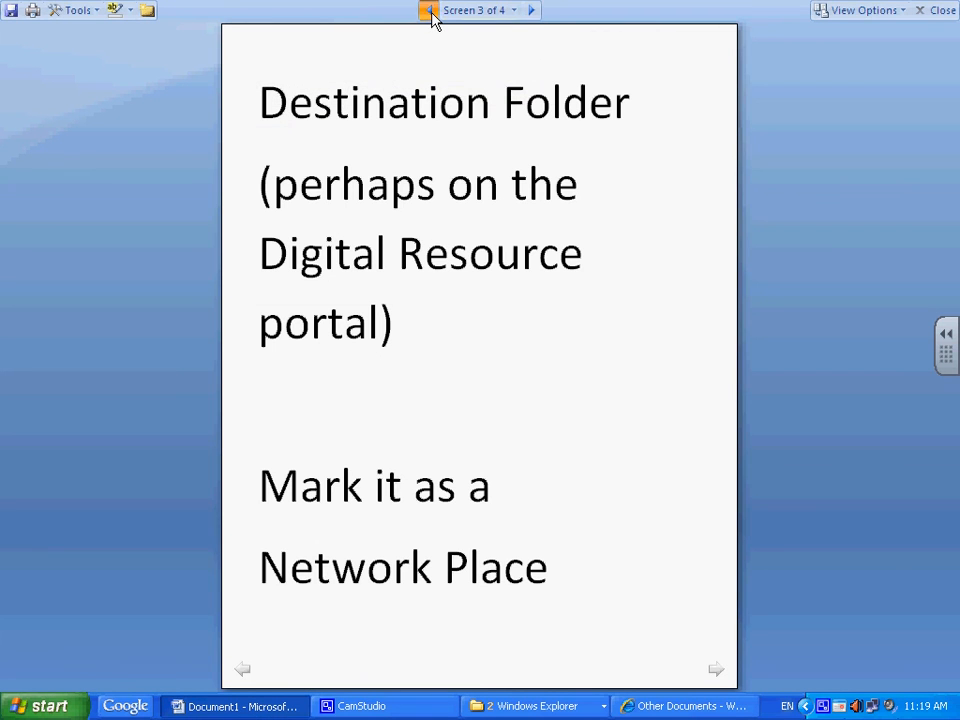
left_click(430, 11)
left_click(430, 11)
left_click_drag(540, 262, 369, 266)
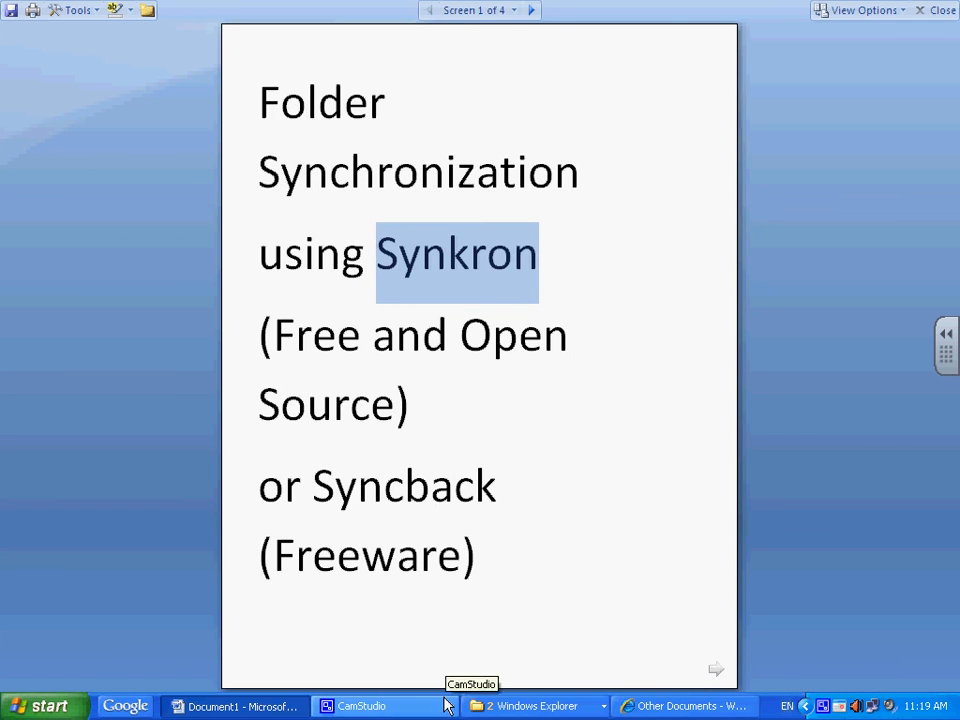
left_click(447, 706)
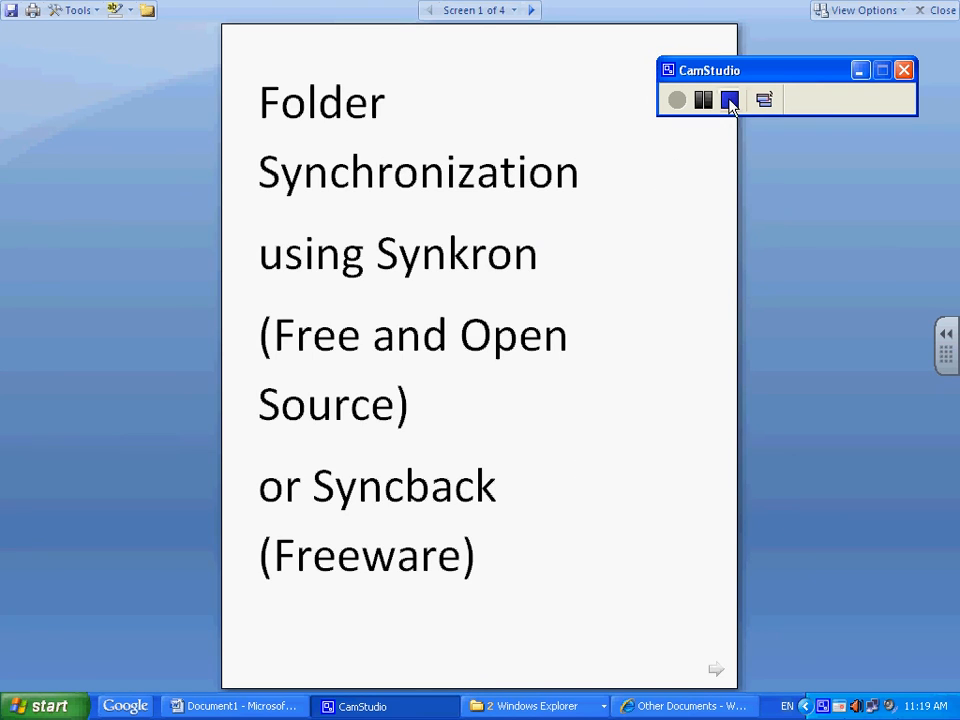